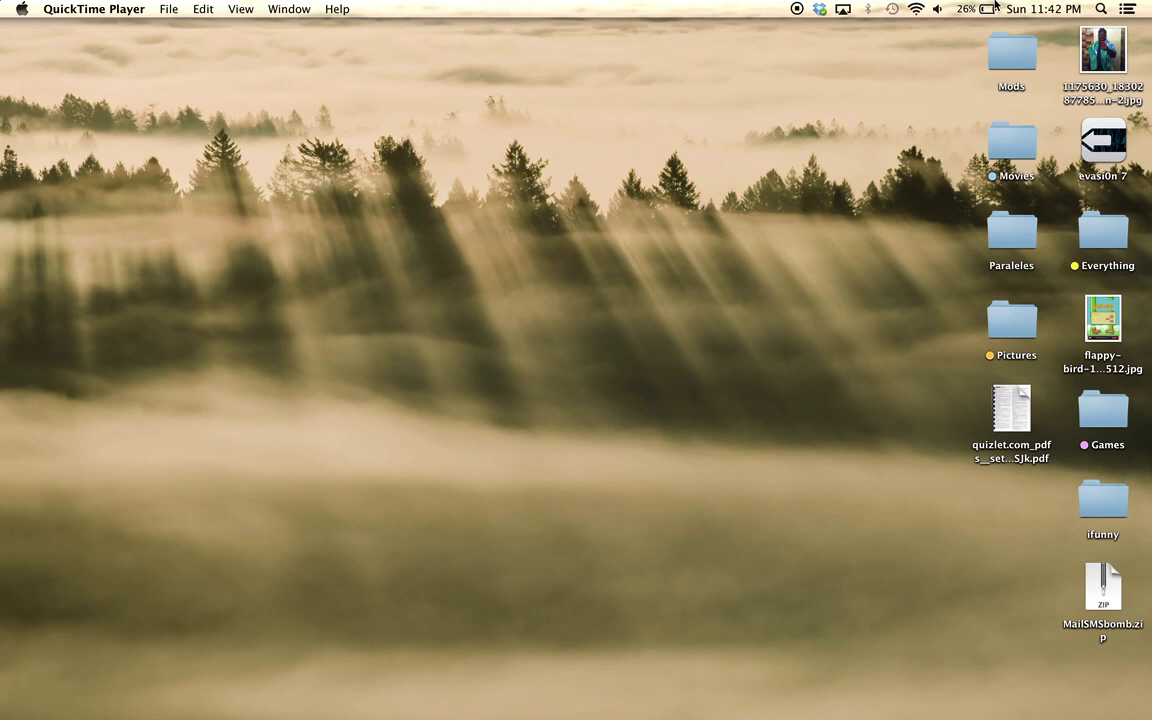
# - From the Wi-Fi menu, create an ad-hoc network, keeping channel 11 and Security None
pyautogui.click(916, 12)
pyautogui.moveTo(894, 10)
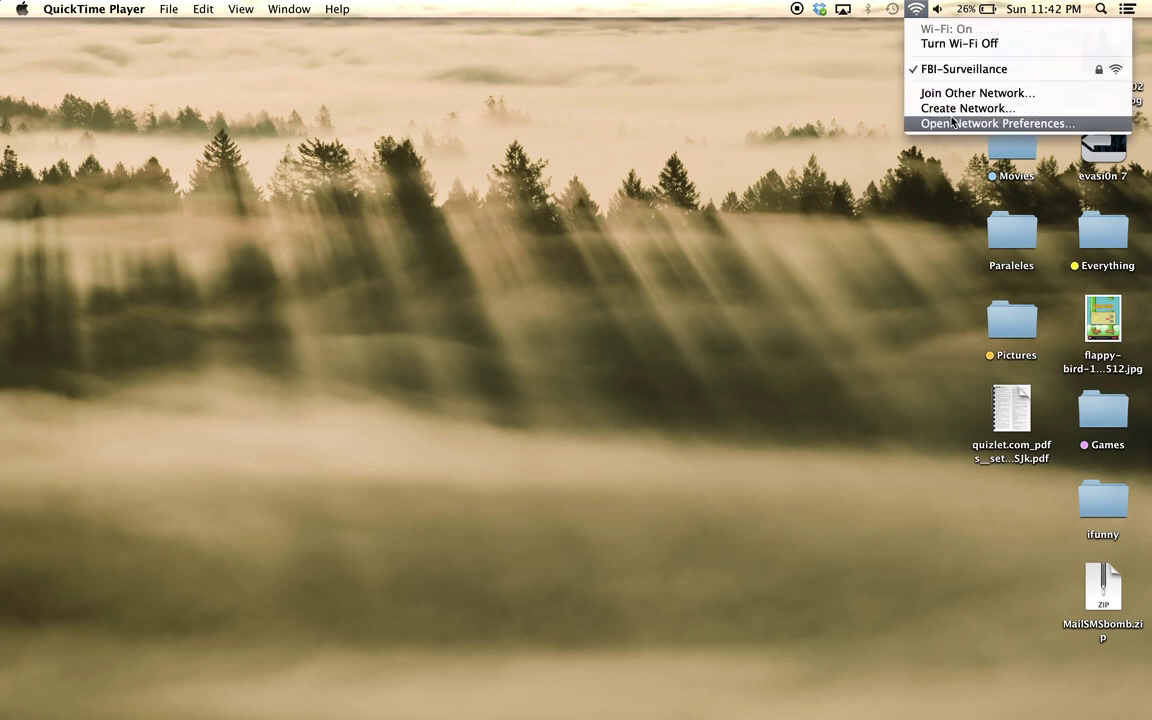
pyautogui.click(956, 110)
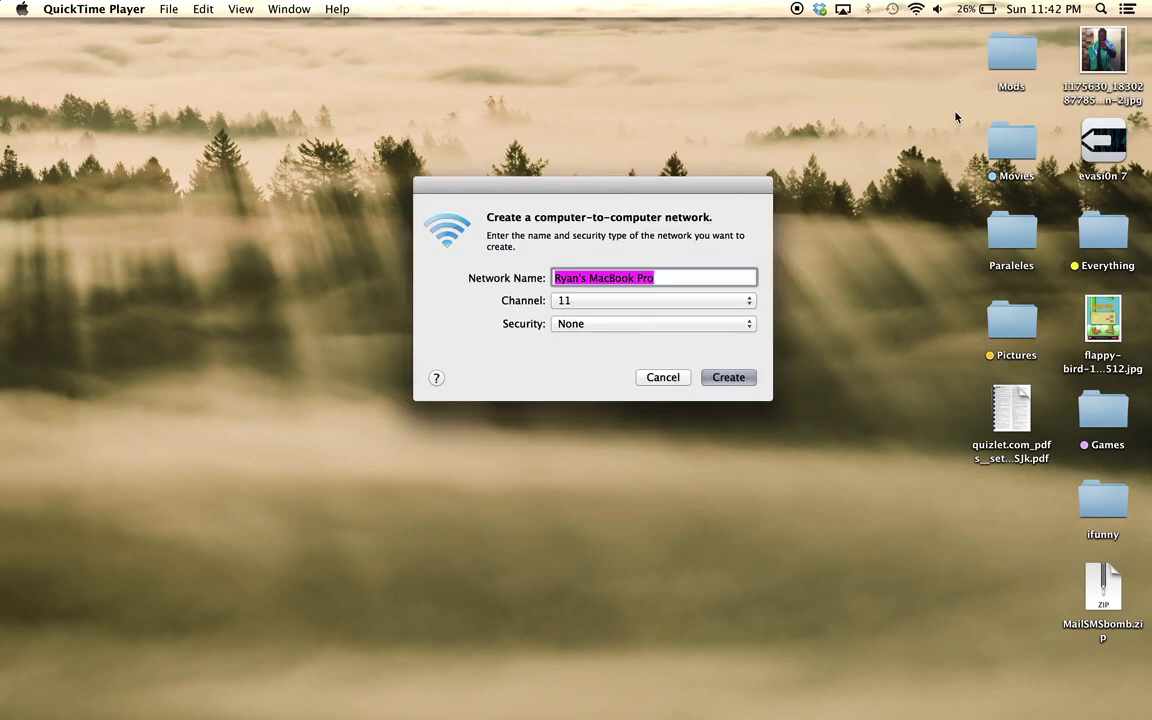
pyautogui.click(729, 378)
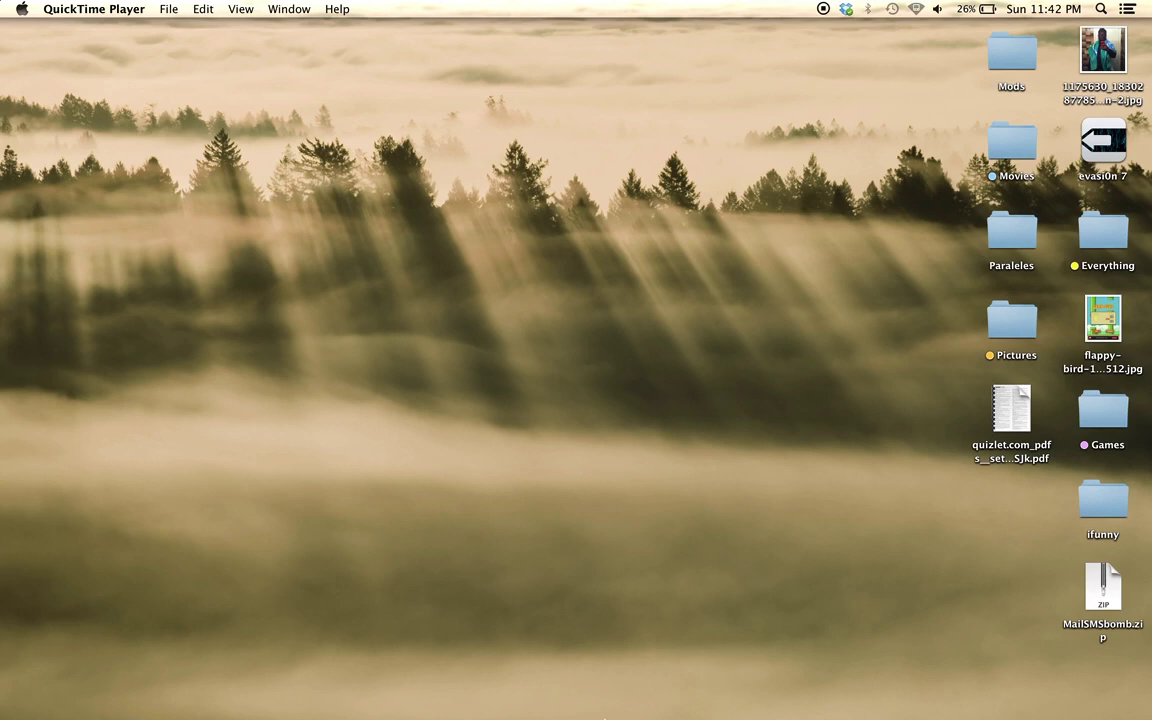
# - Launch the Minecraft Launcher from the Dock
pyautogui.moveTo(600, 712)
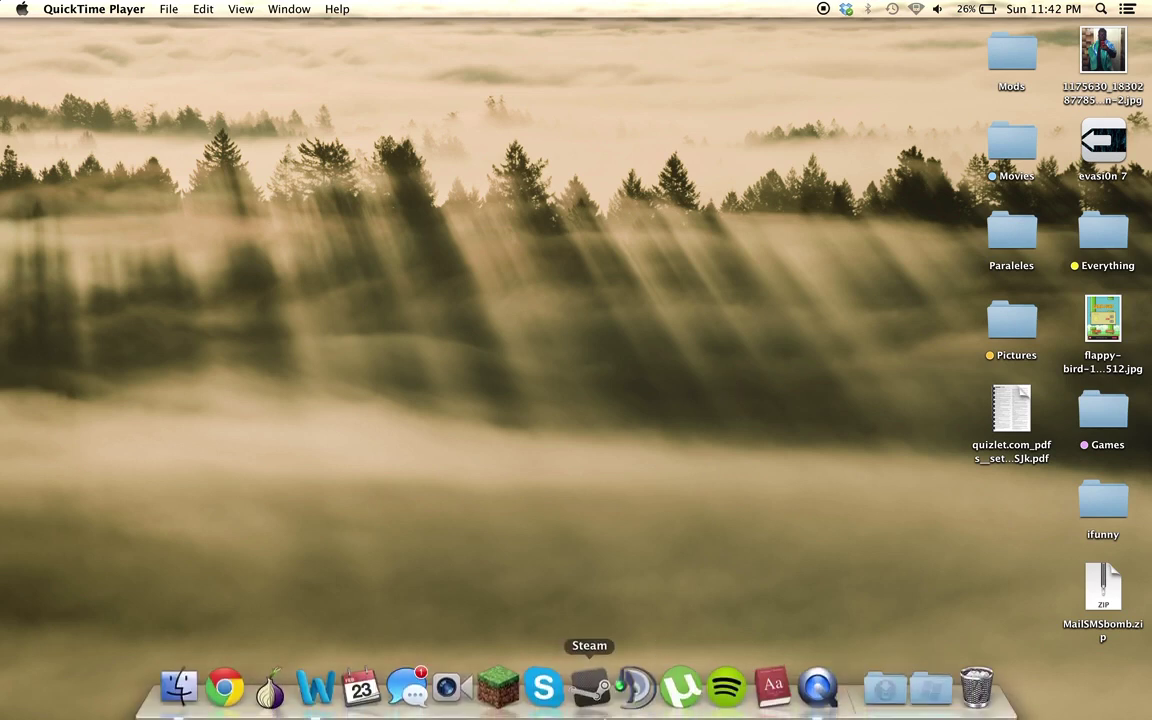
pyautogui.click(502, 692)
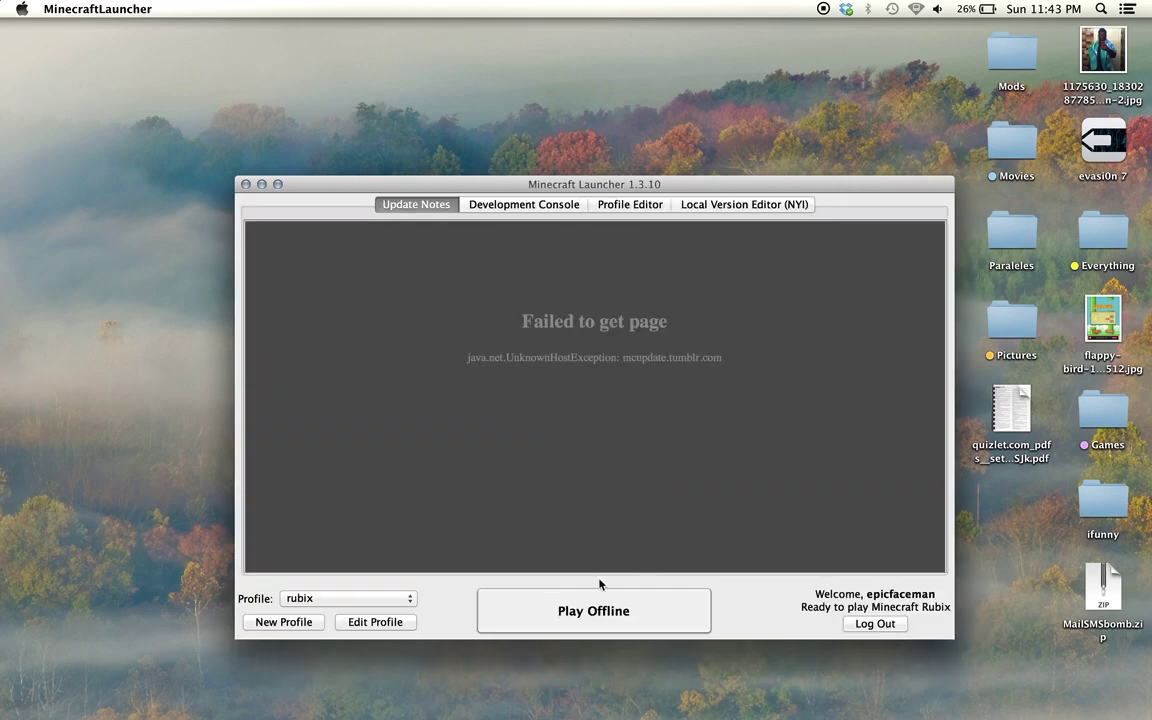
# - Play offline and create a new Singleplayer world, switching its game mode to Hardcore
pyautogui.click(591, 627)
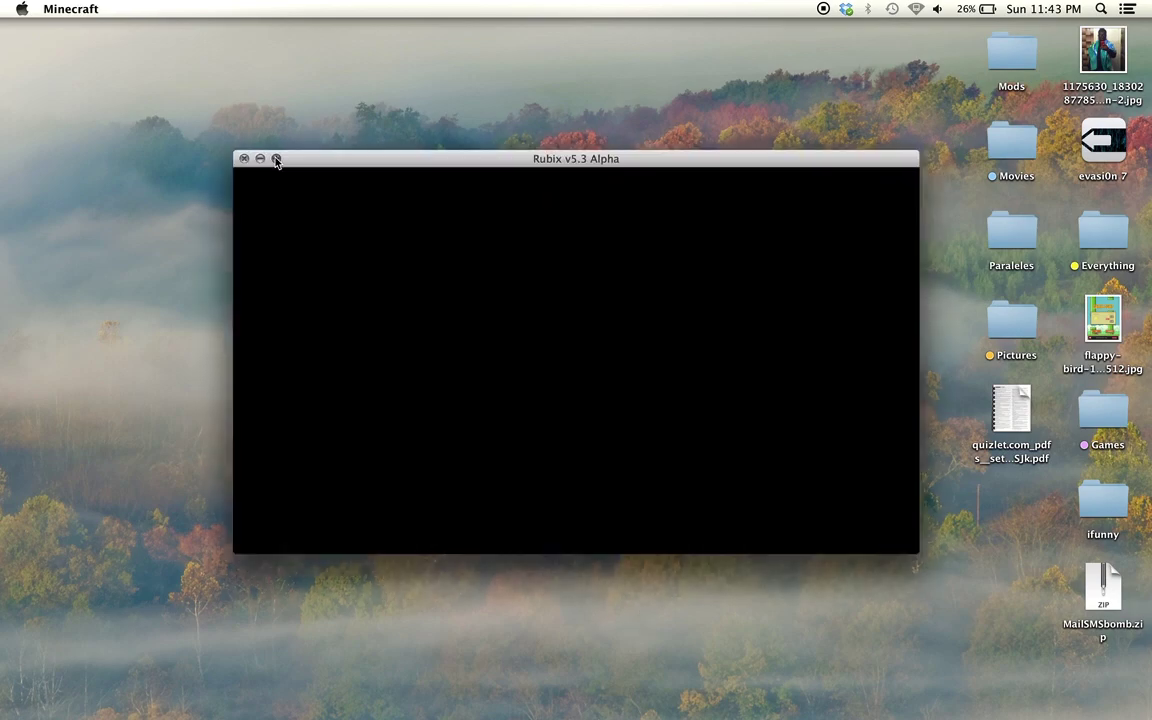
pyautogui.click(278, 161)
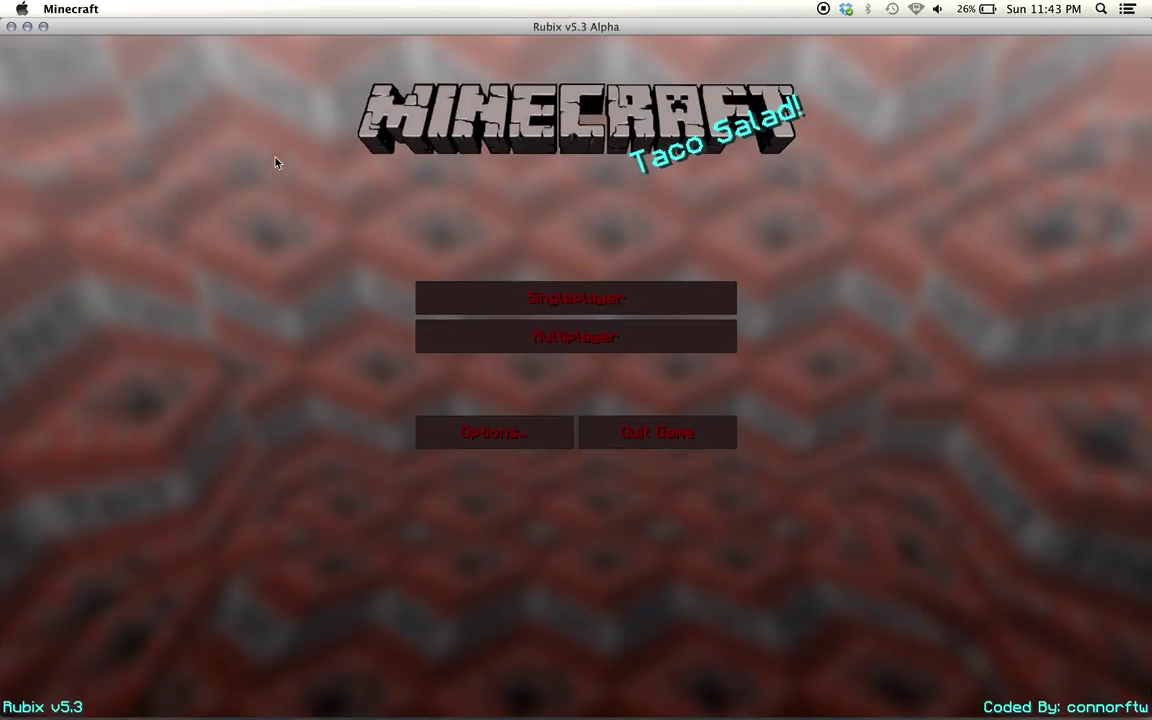
pyautogui.click(509, 298)
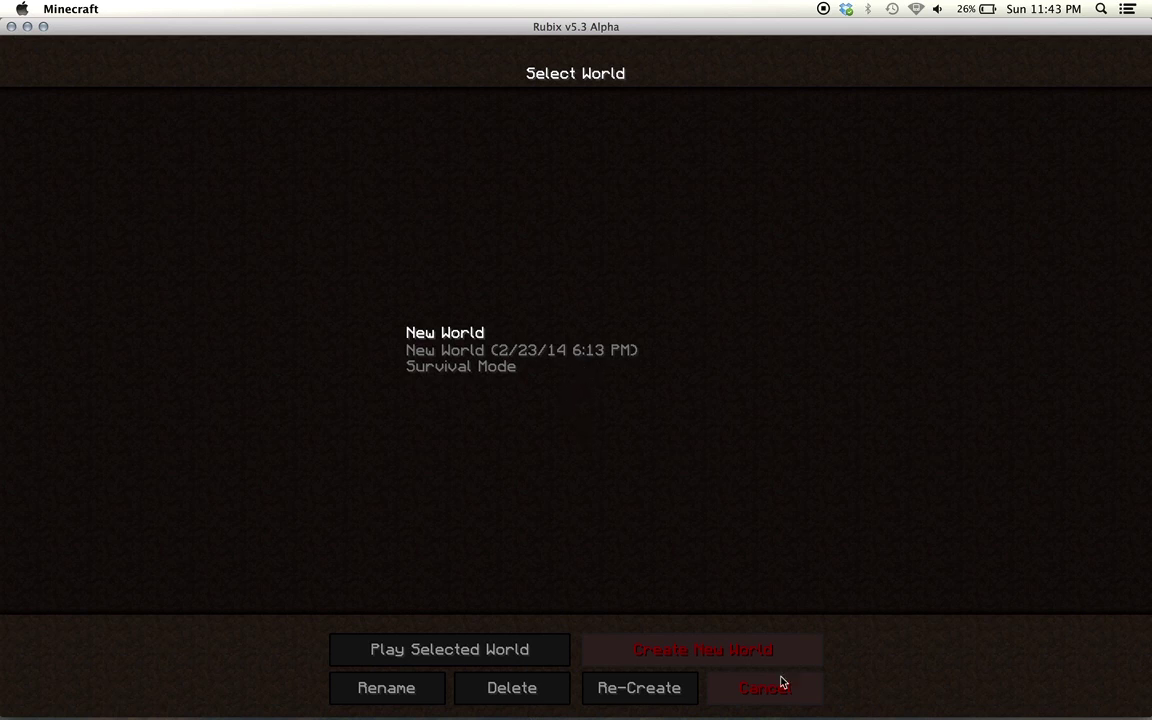
pyautogui.click(731, 648)
pyautogui.click(622, 242)
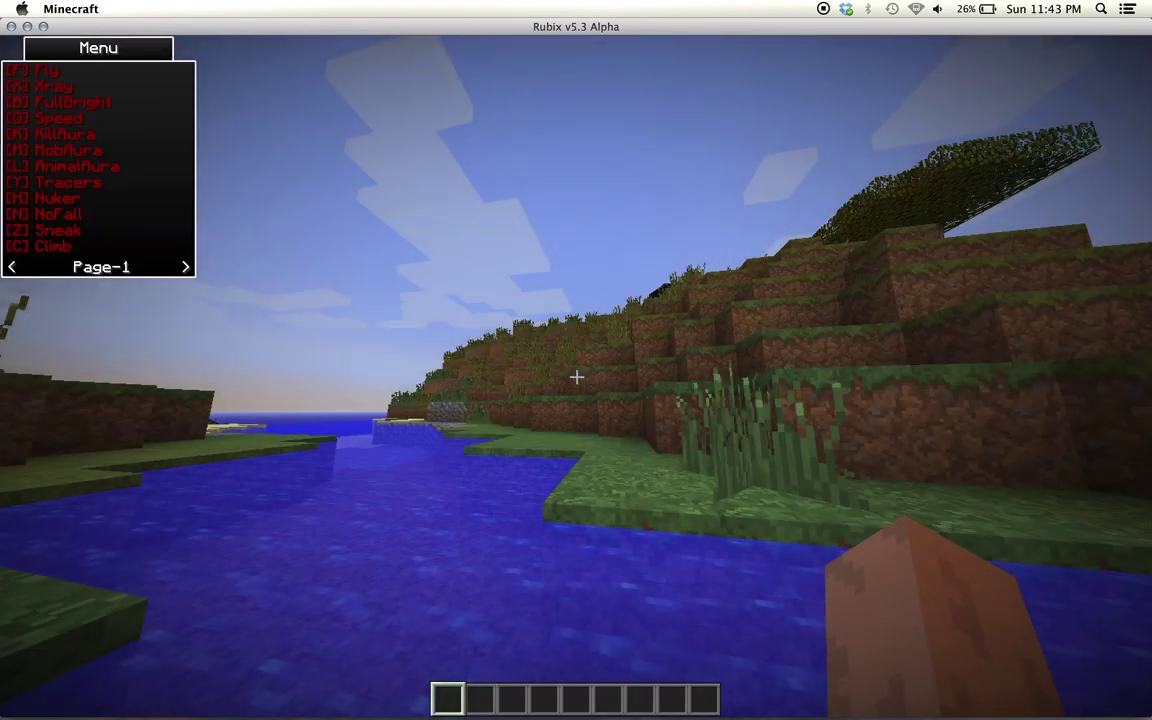
# - Hide the cheat menu and start a LAN world from the Game menu's Open to LAN
pyautogui.press('`')
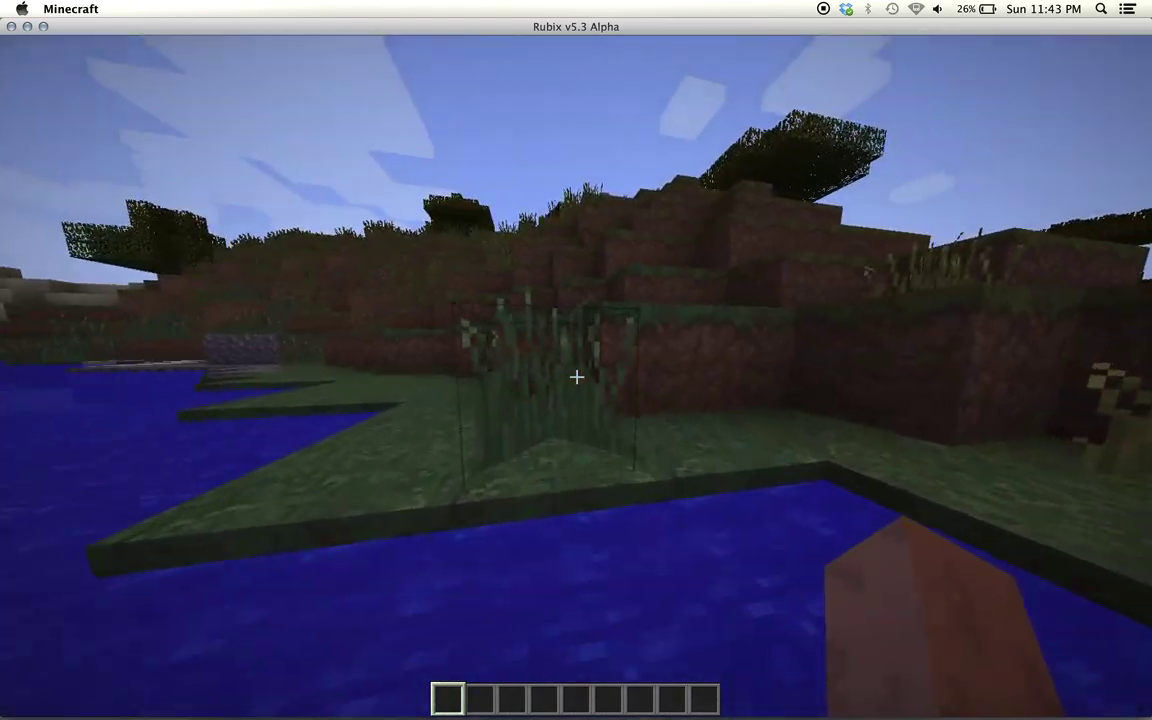
pyautogui.press('Escape')
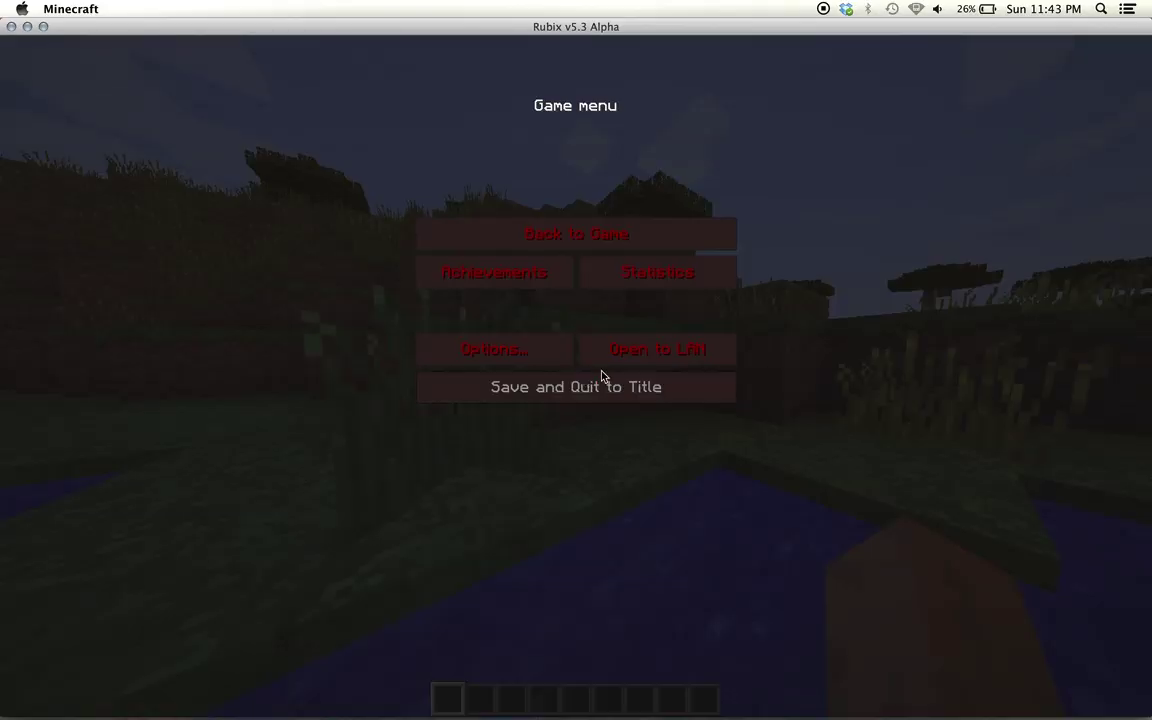
pyautogui.click(635, 358)
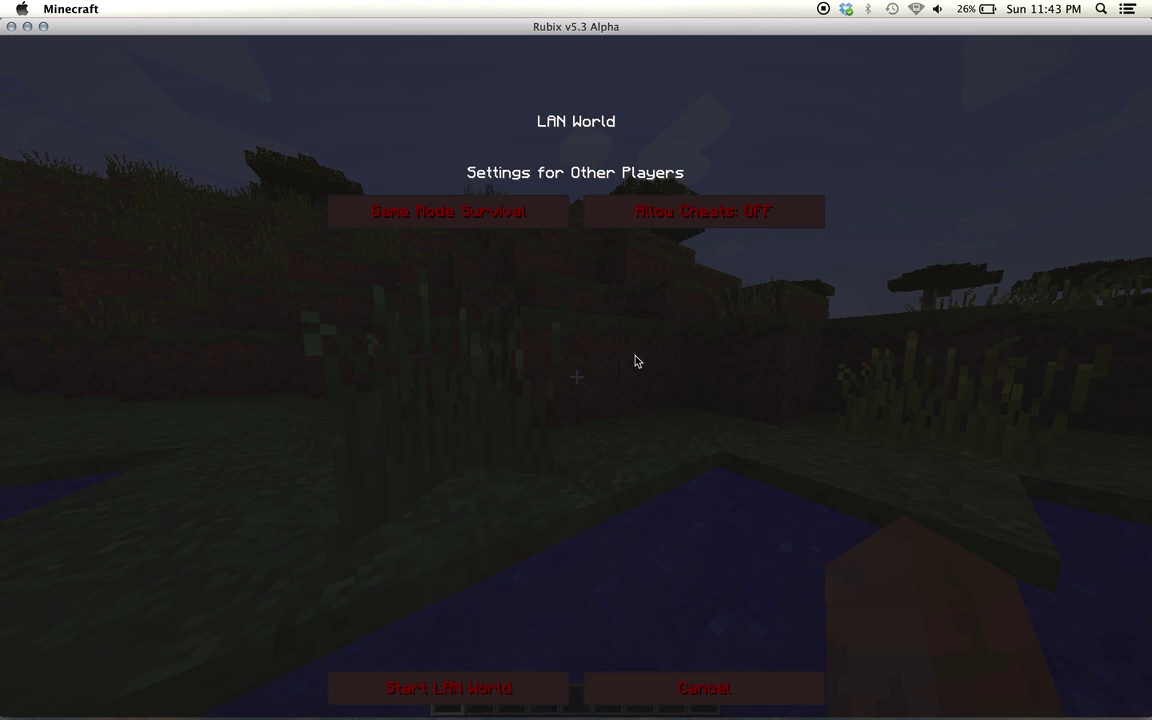
pyautogui.click(447, 688)
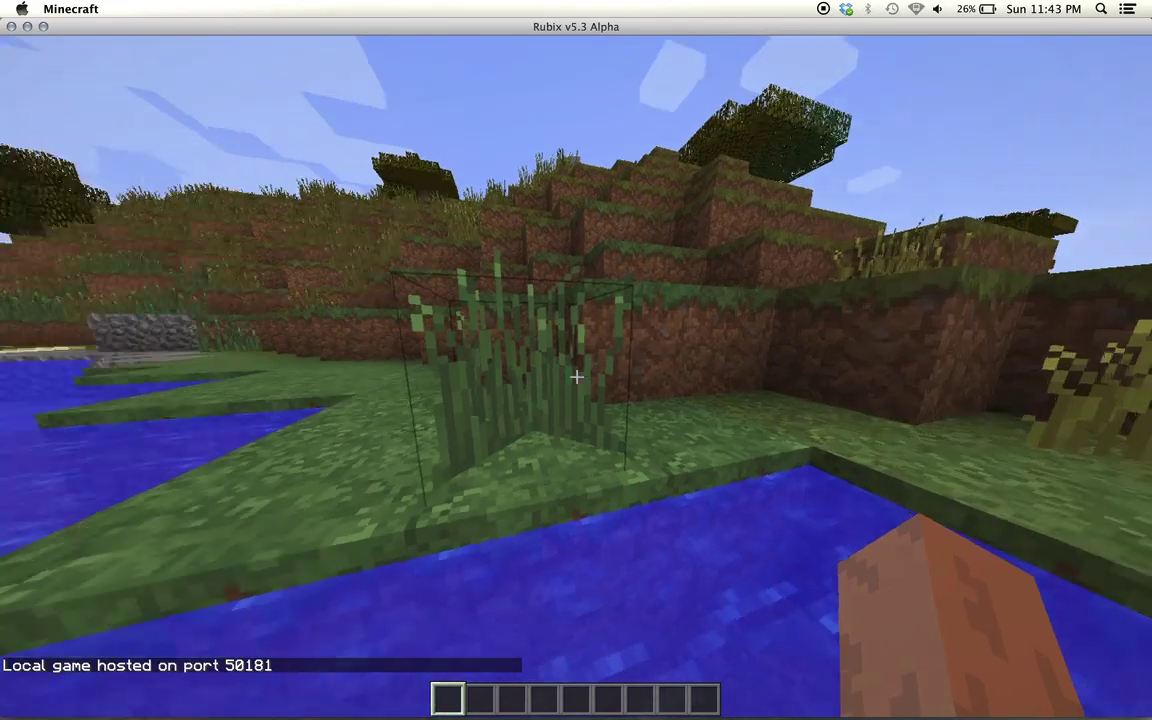
# - Resume play, walk toward the grassy hill, then pause to the Game menu
pyautogui.press('Escape')
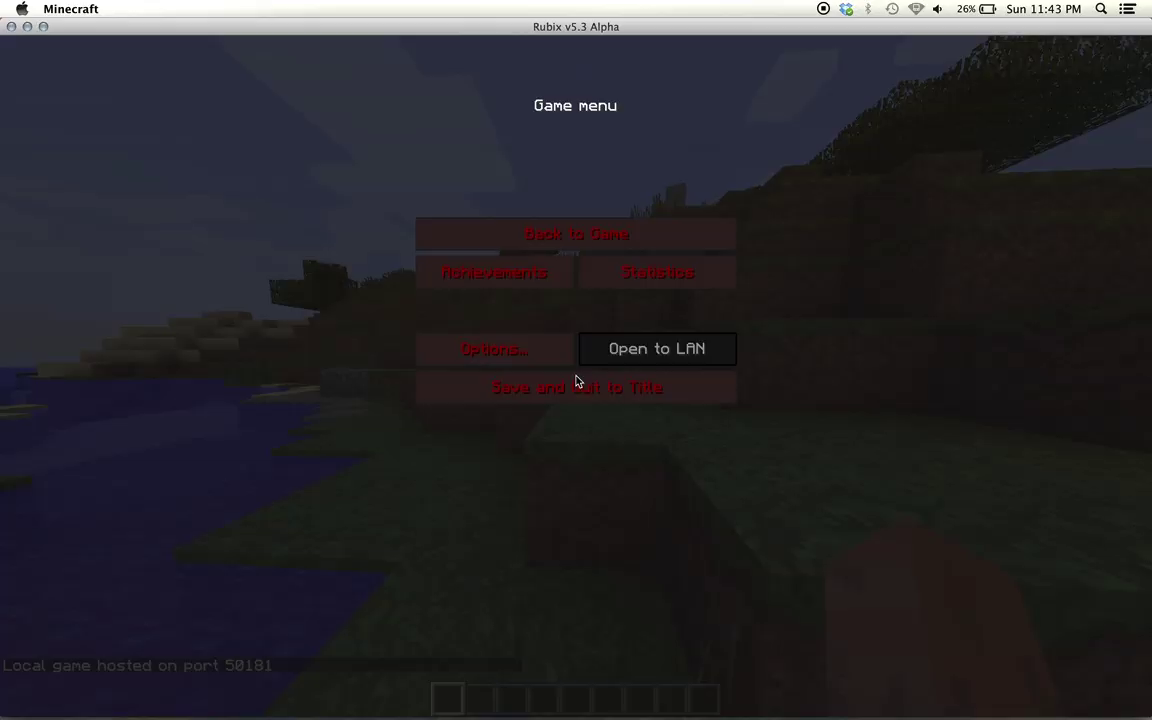
pyautogui.press('Escape')
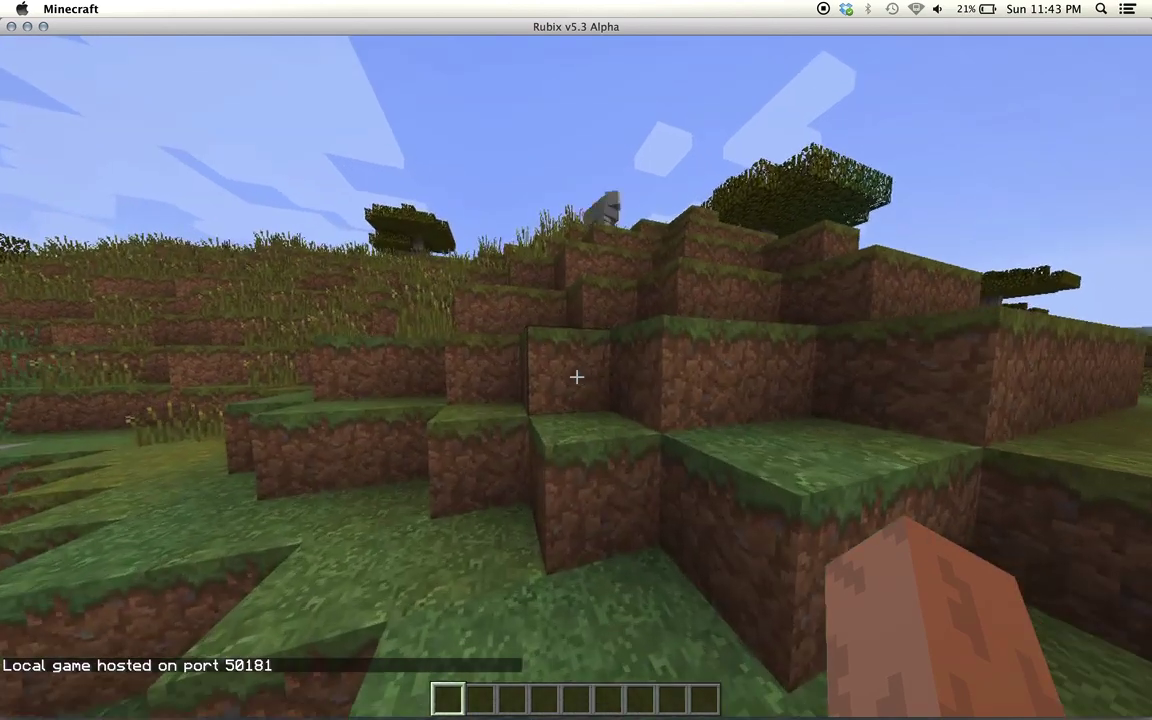
pyautogui.press('w')
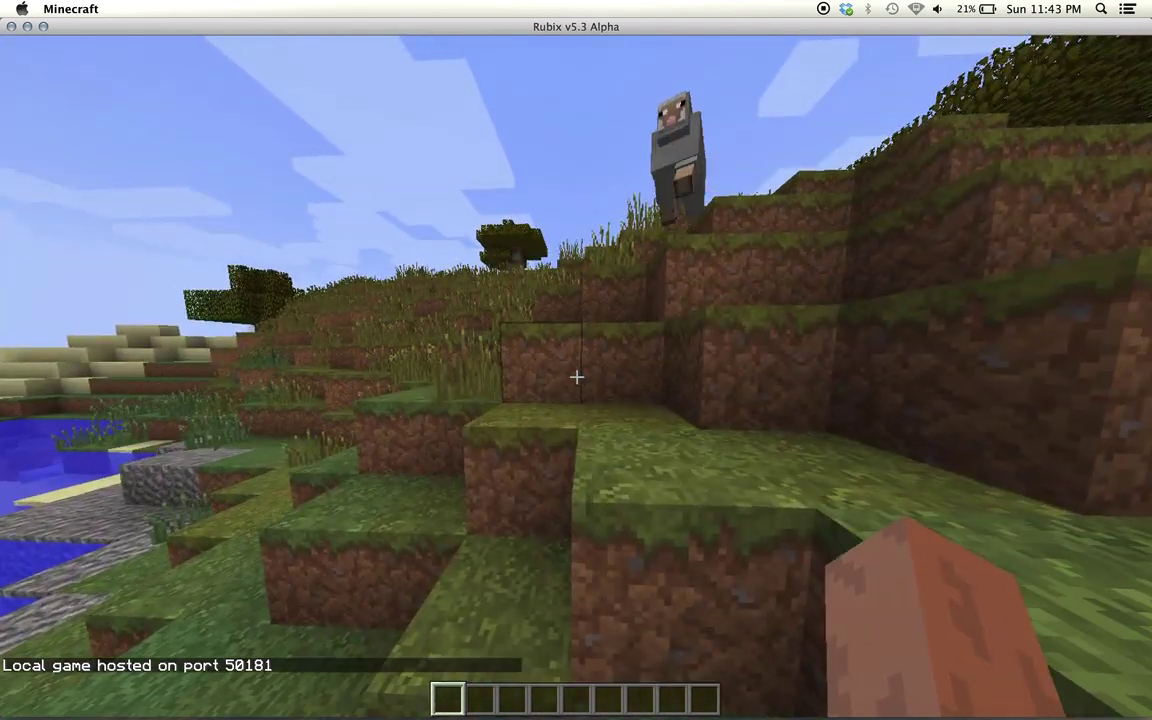
pyautogui.press('Escape')
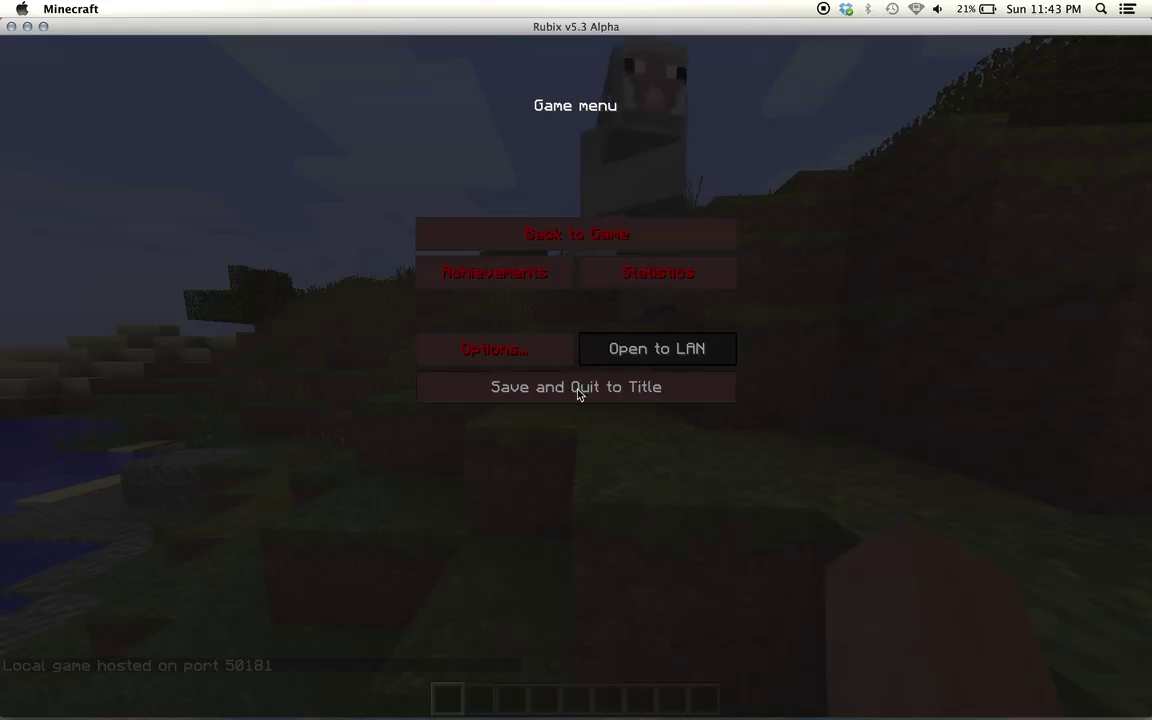
# - Save and quit to the title screen and browse the Multiplayer server list
pyautogui.click(578, 394)
pyautogui.click(586, 342)
pyautogui.scroll(-3, 849, 414)
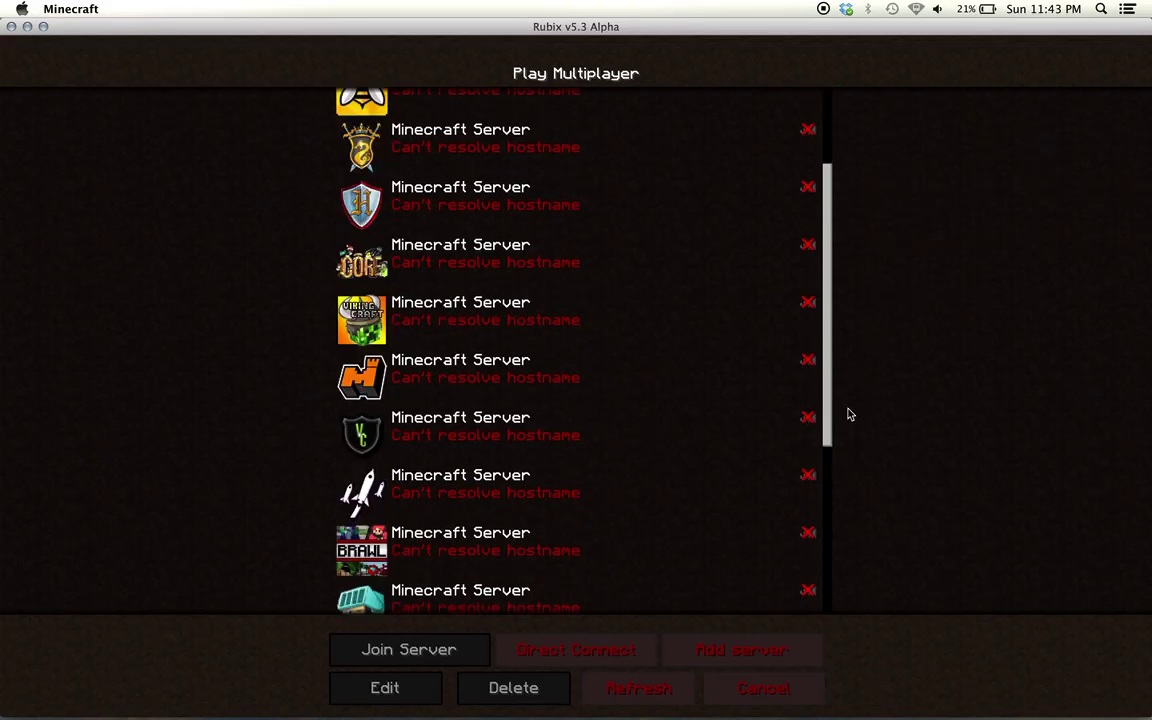
pyautogui.scroll(-5, 849, 414)
# - Cancel Add Server and Direct Connect, reopen Add Server, and shift the game window aside
pyautogui.click(752, 650)
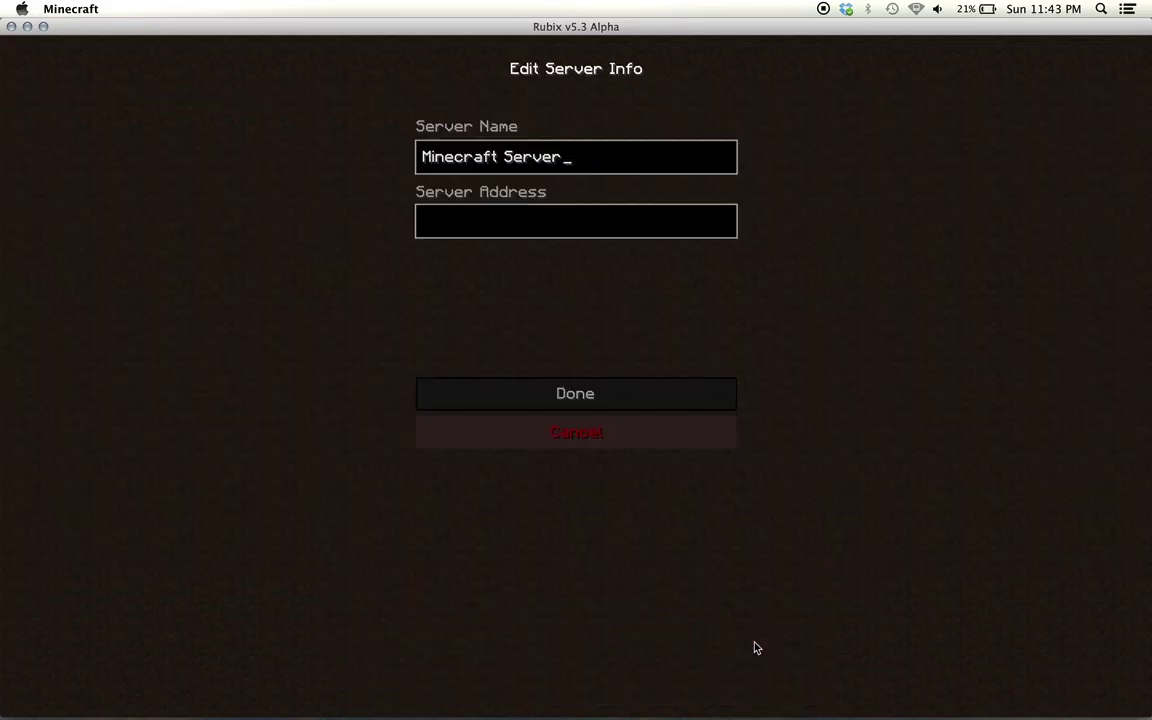
pyautogui.click(640, 432)
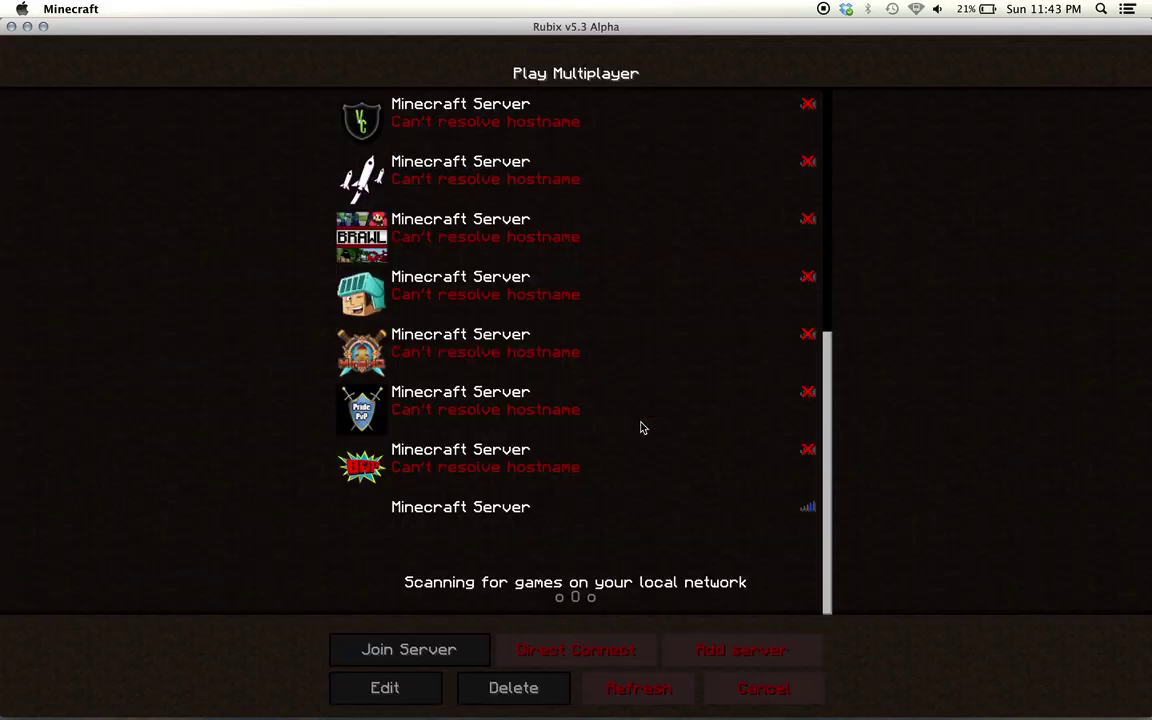
pyautogui.click(607, 648)
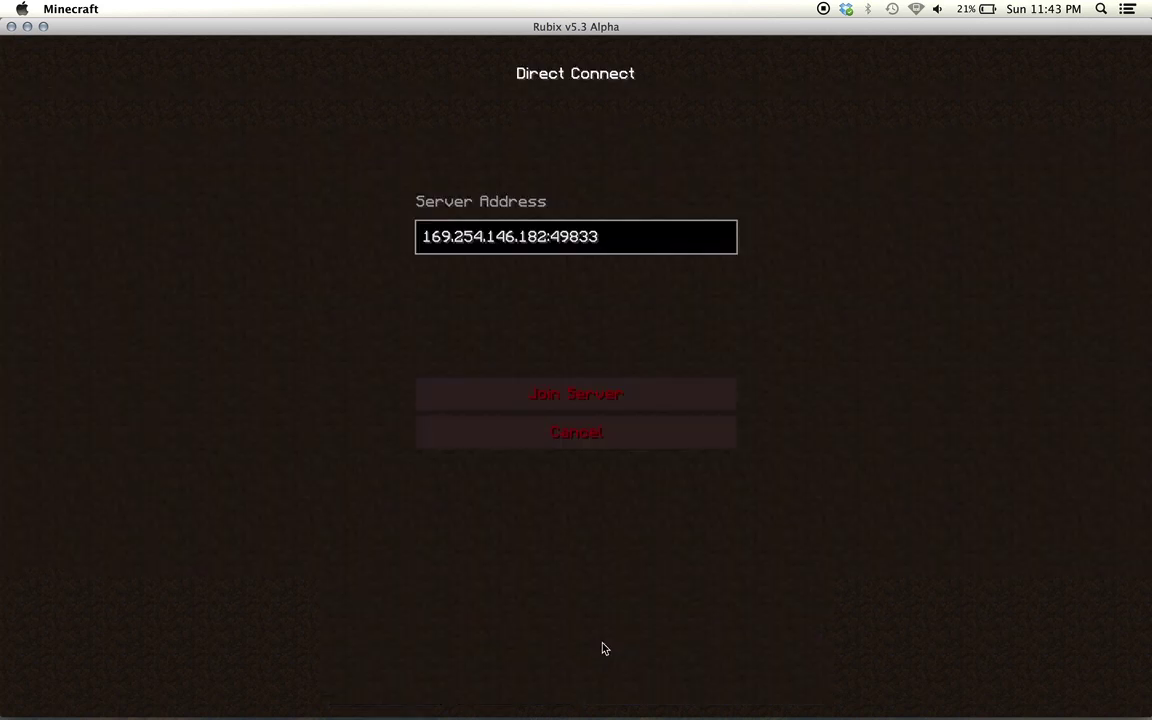
pyautogui.click(647, 449)
pyautogui.click(750, 648)
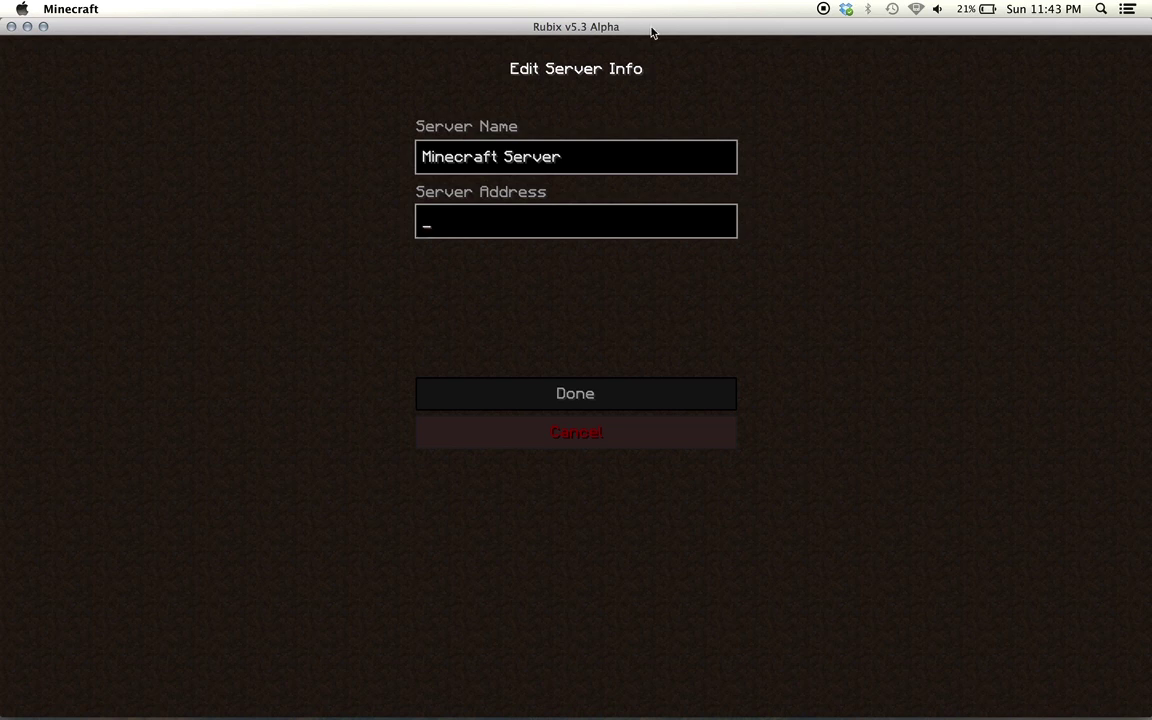
pyautogui.moveTo(651, 33); pyautogui.dragTo(718, 45)
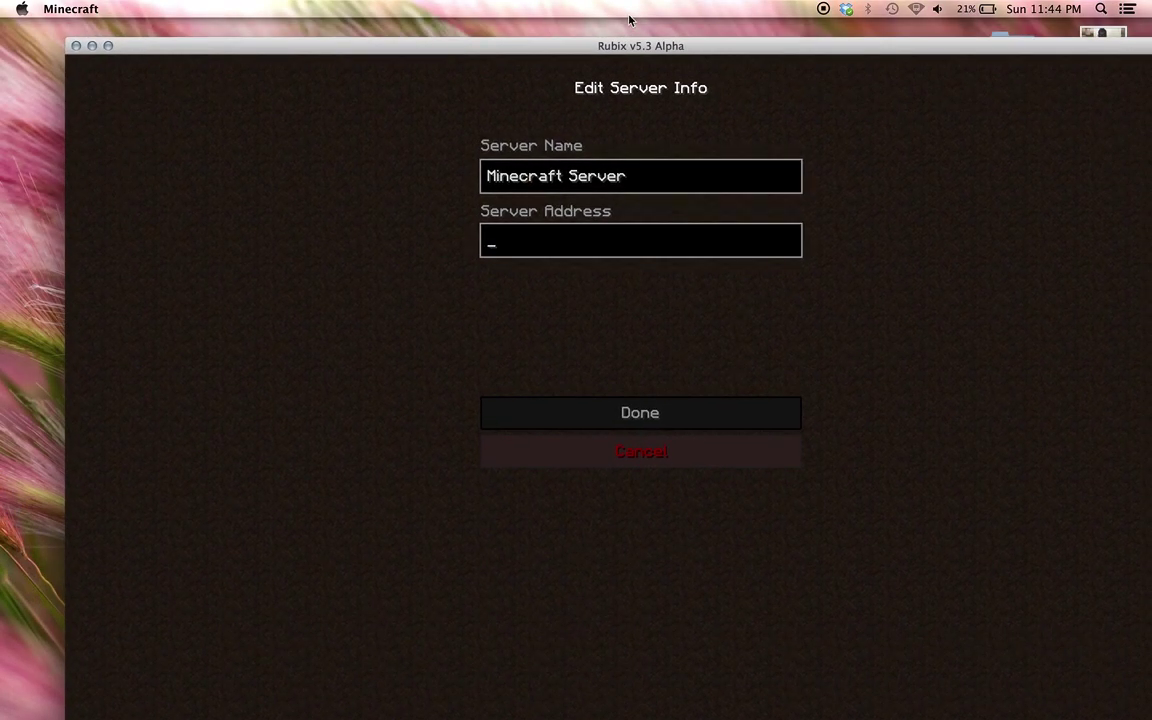
# - Open System Preferences' Network pane and dismiss the new interface notice
pyautogui.click(20, 9)
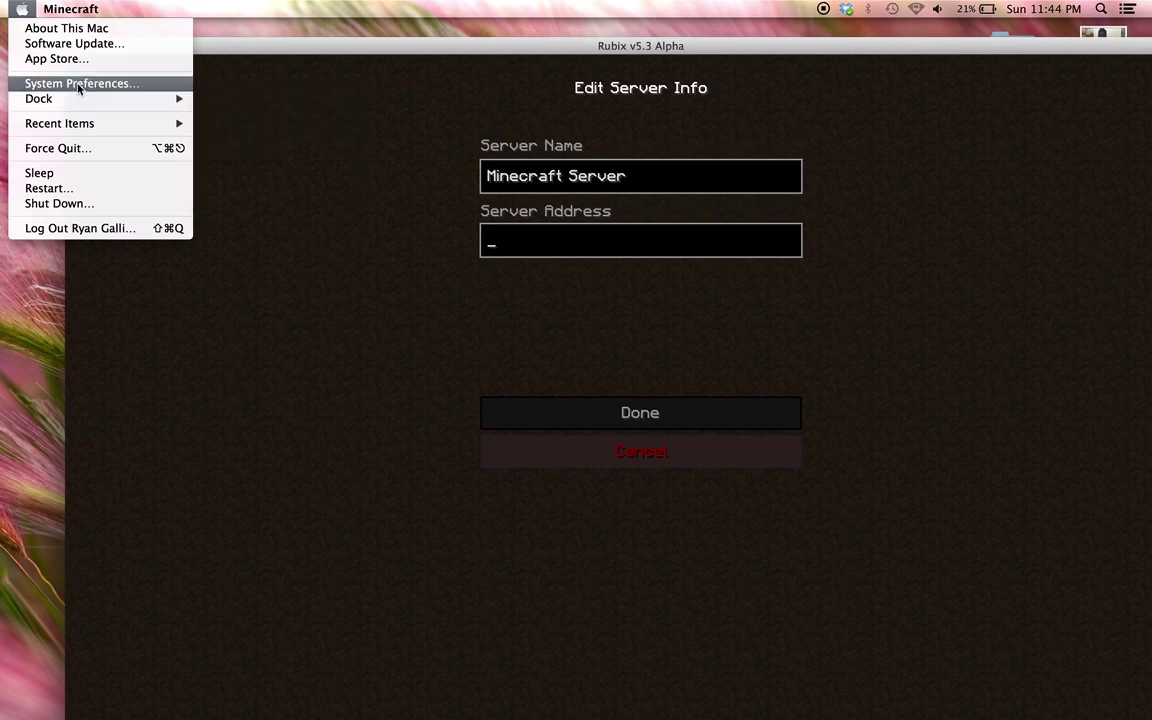
pyautogui.click(79, 87)
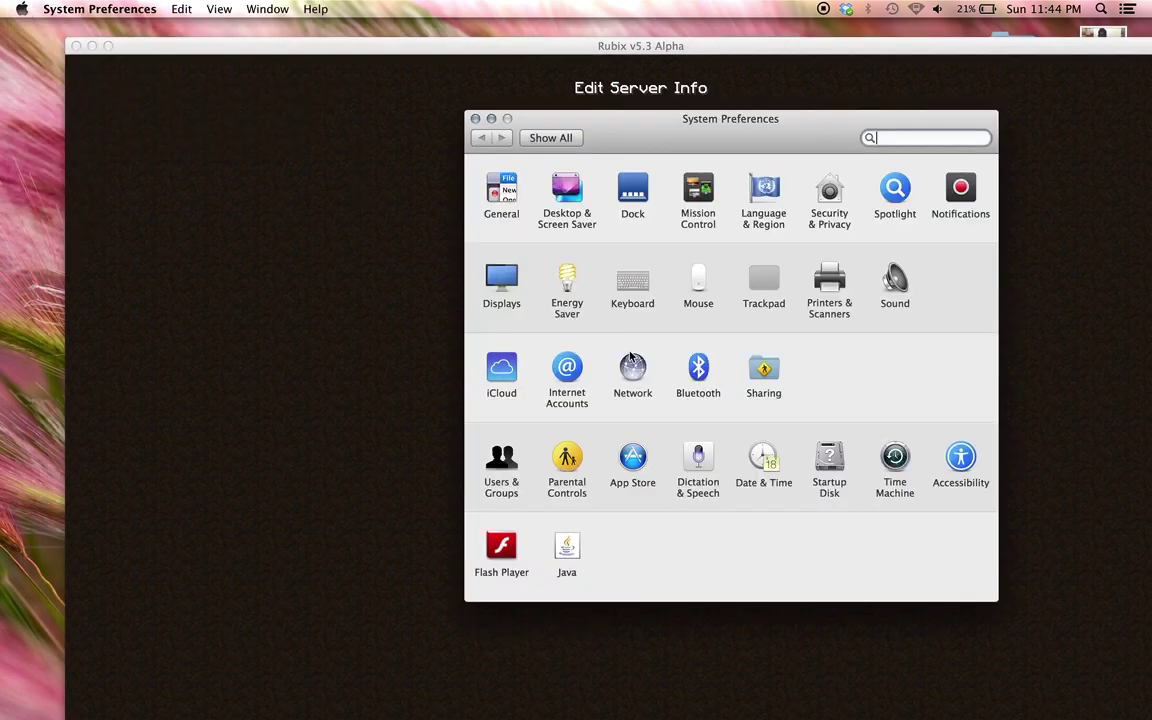
pyautogui.click(628, 370)
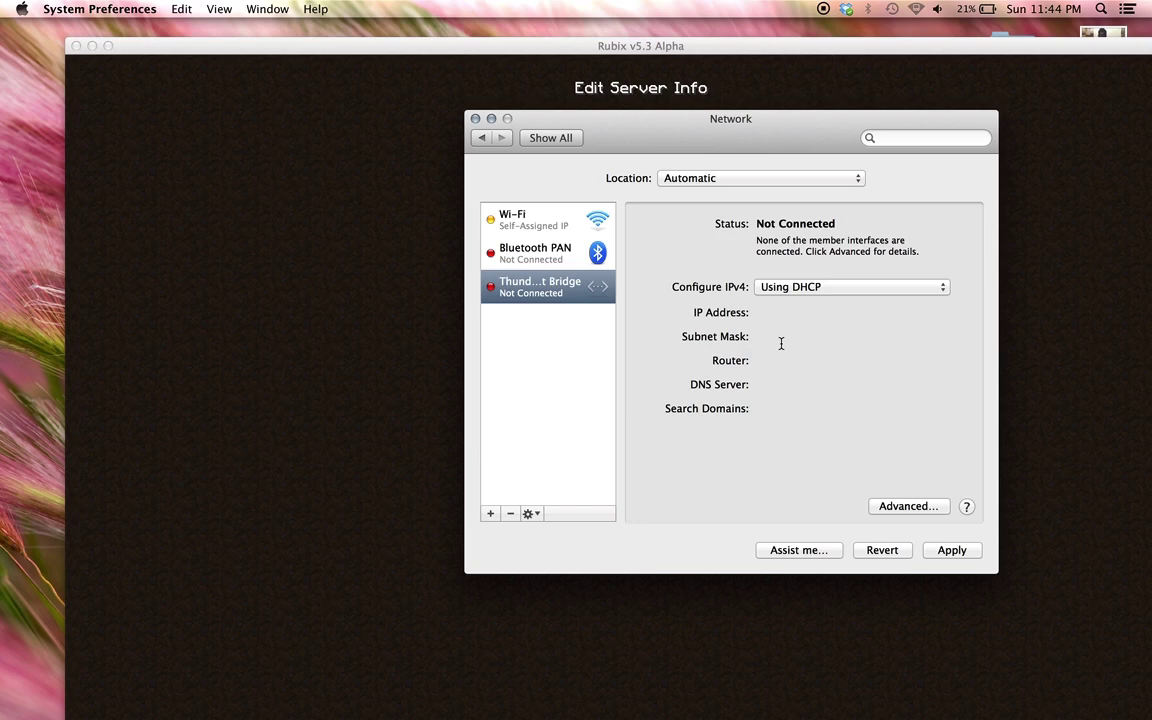
pyautogui.press('Return')
# - Check Wi-Fi's advanced TCP/IP IPv4 address 169.254.60.92, then cancel and quit System Preferences
pyautogui.click(530, 224)
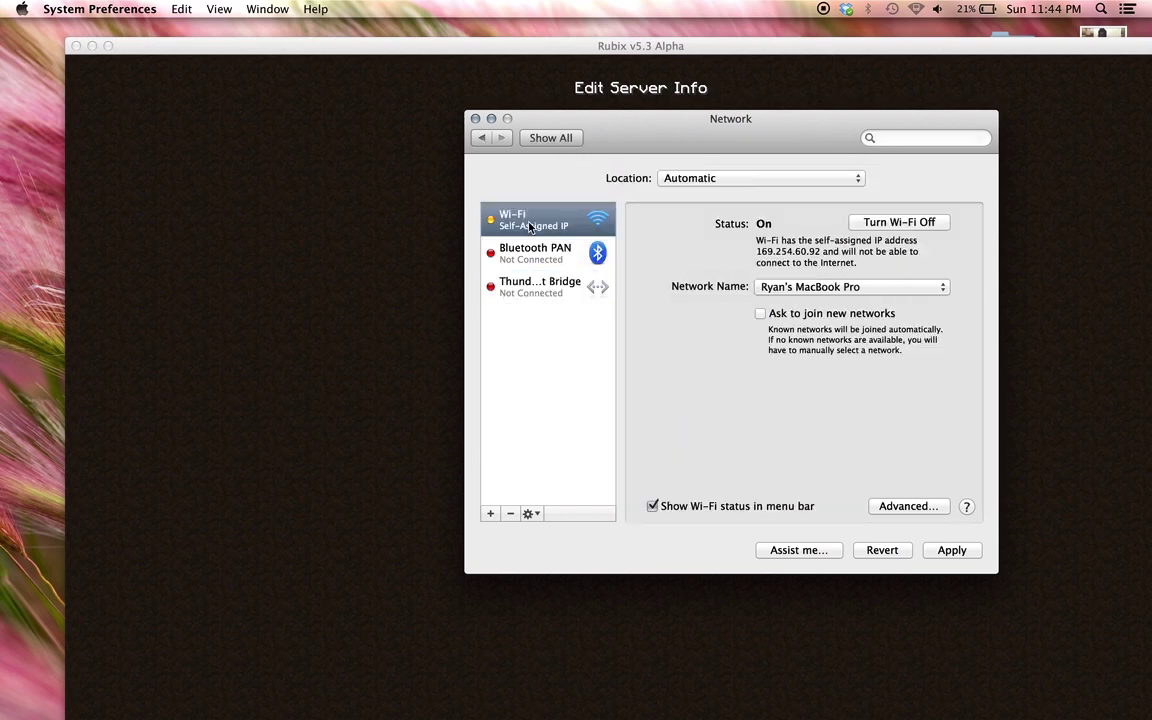
pyautogui.click(905, 508)
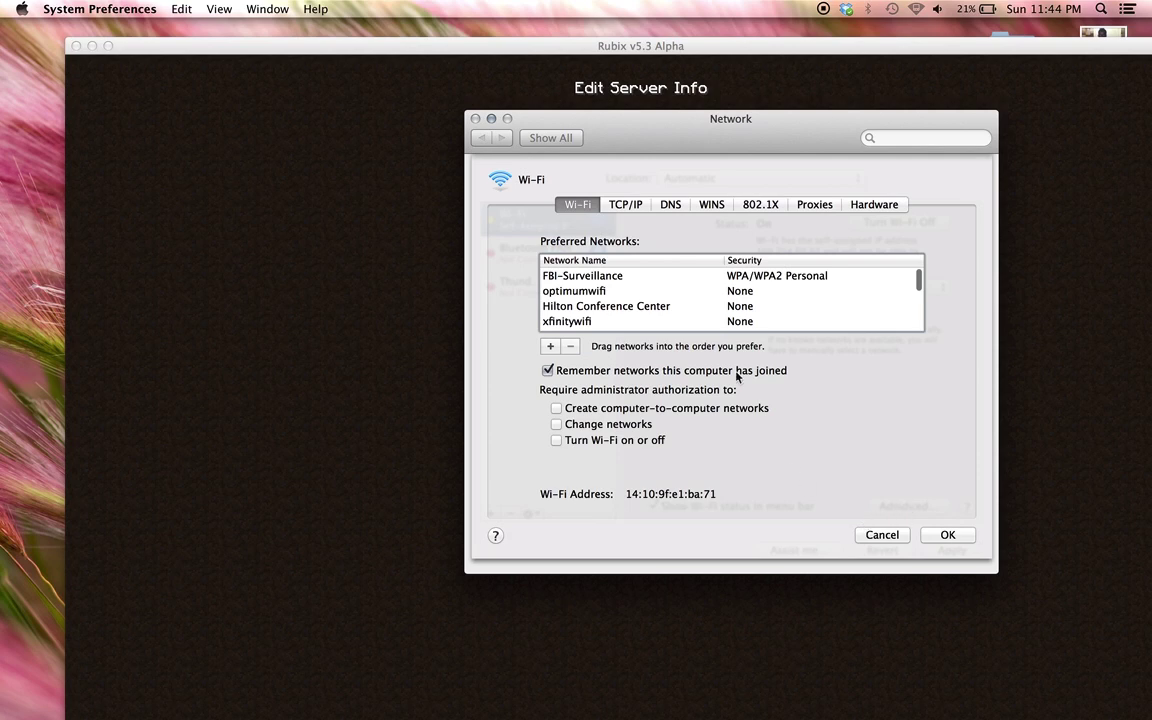
pyautogui.click(627, 205)
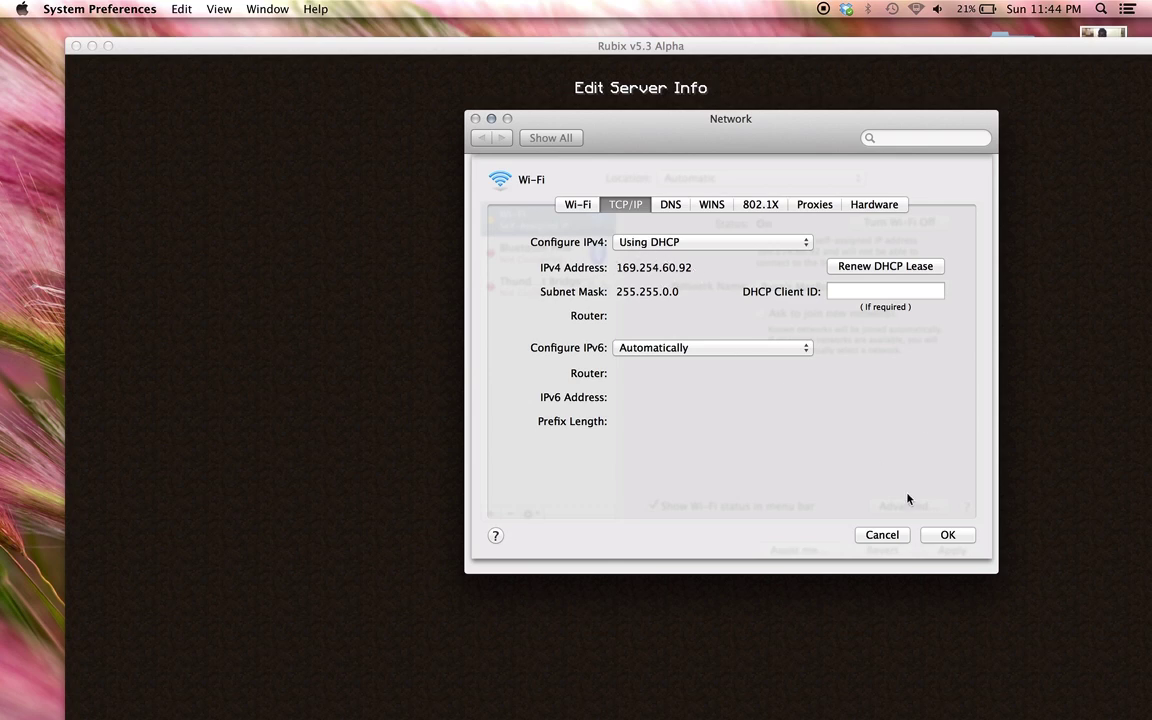
pyautogui.click(884, 537)
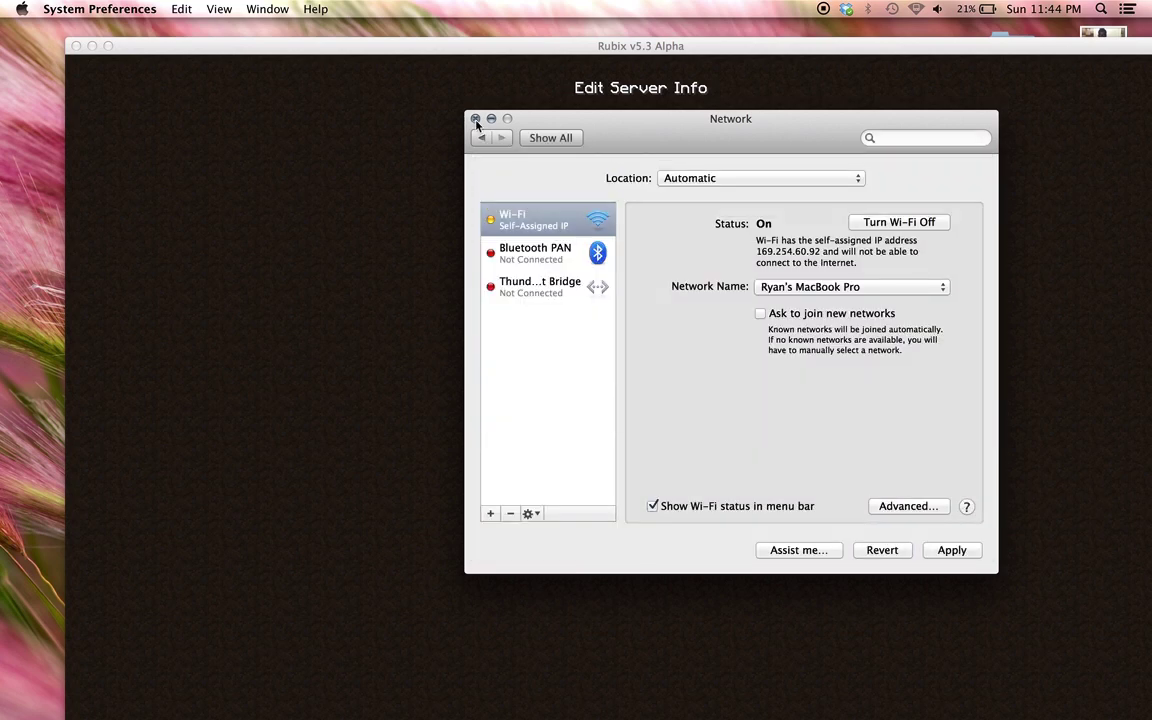
pyautogui.press('super+q')
# - Quit System Preferences with Don't Apply, cancel server info, and start a LAN world on port 50183
pyautogui.click(640, 235)
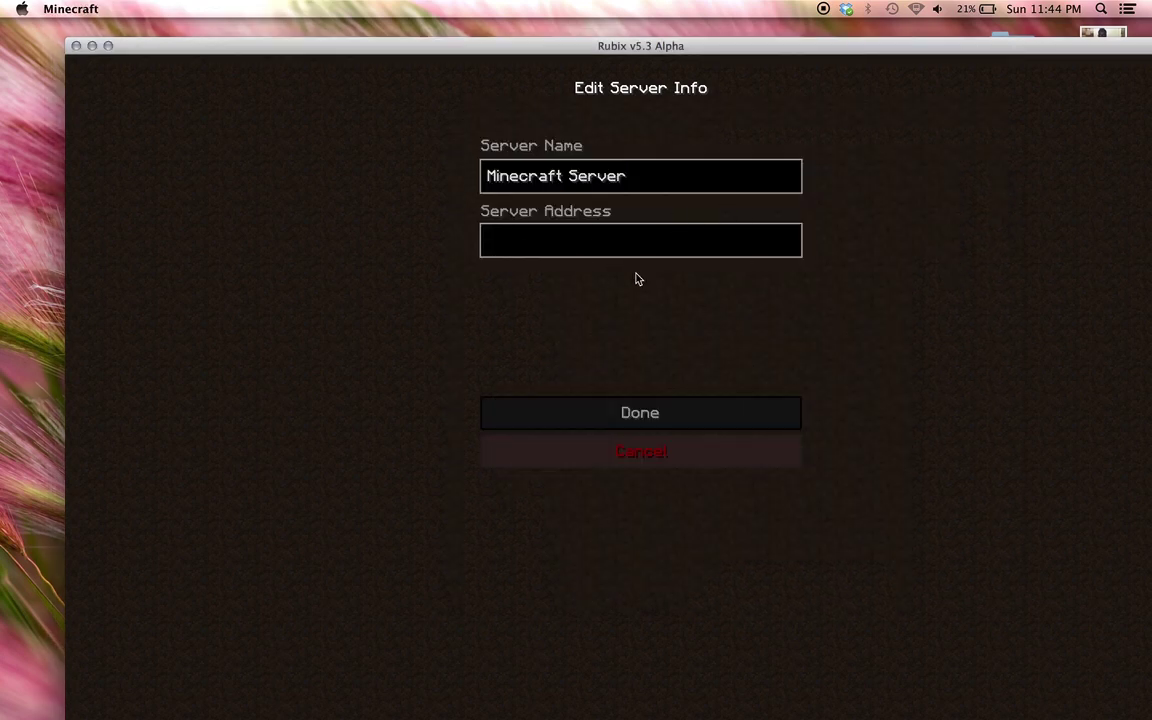
pyautogui.click(636, 446)
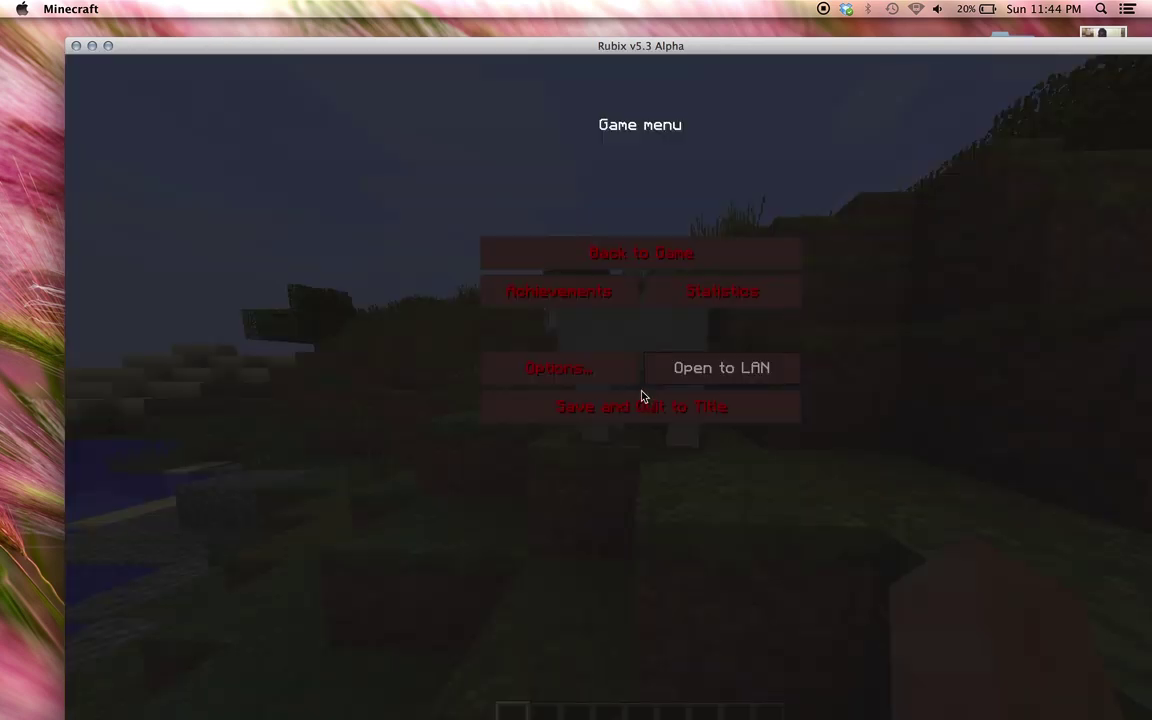
pyautogui.click(680, 368)
pyautogui.click(500, 705)
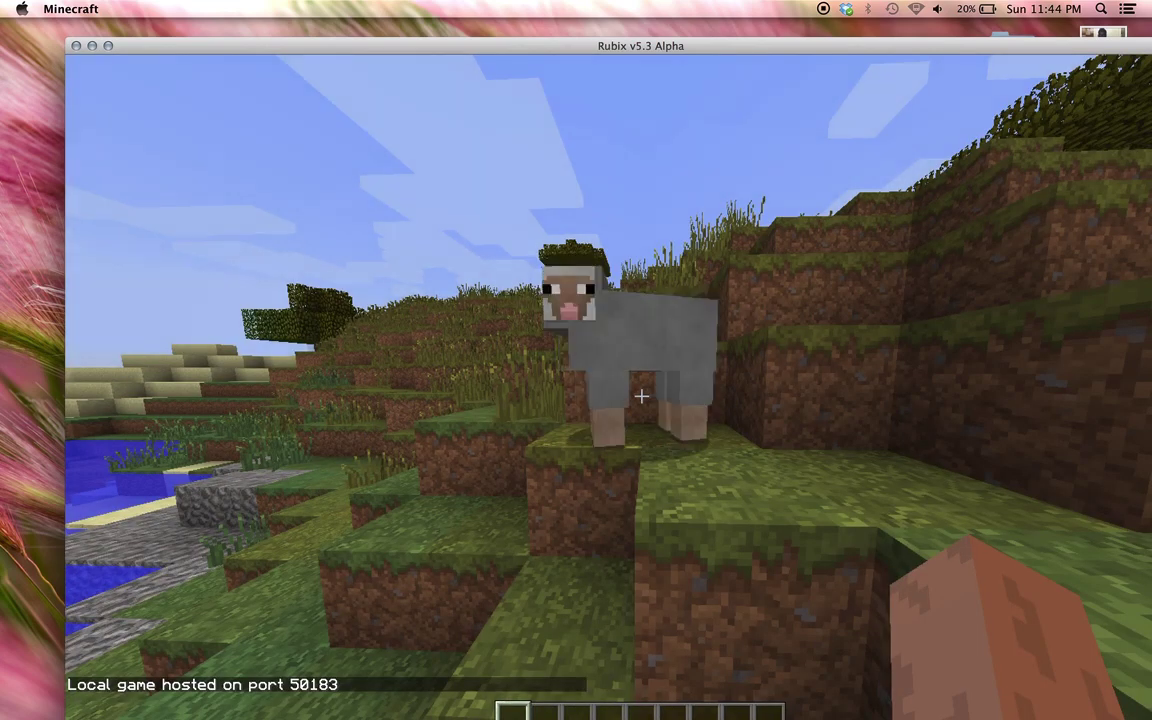
# - Close the Game menu to resume play while repositioning the game window
pyautogui.press('Escape')
pyautogui.moveTo(790, 45); pyautogui.dragTo(722, 26)
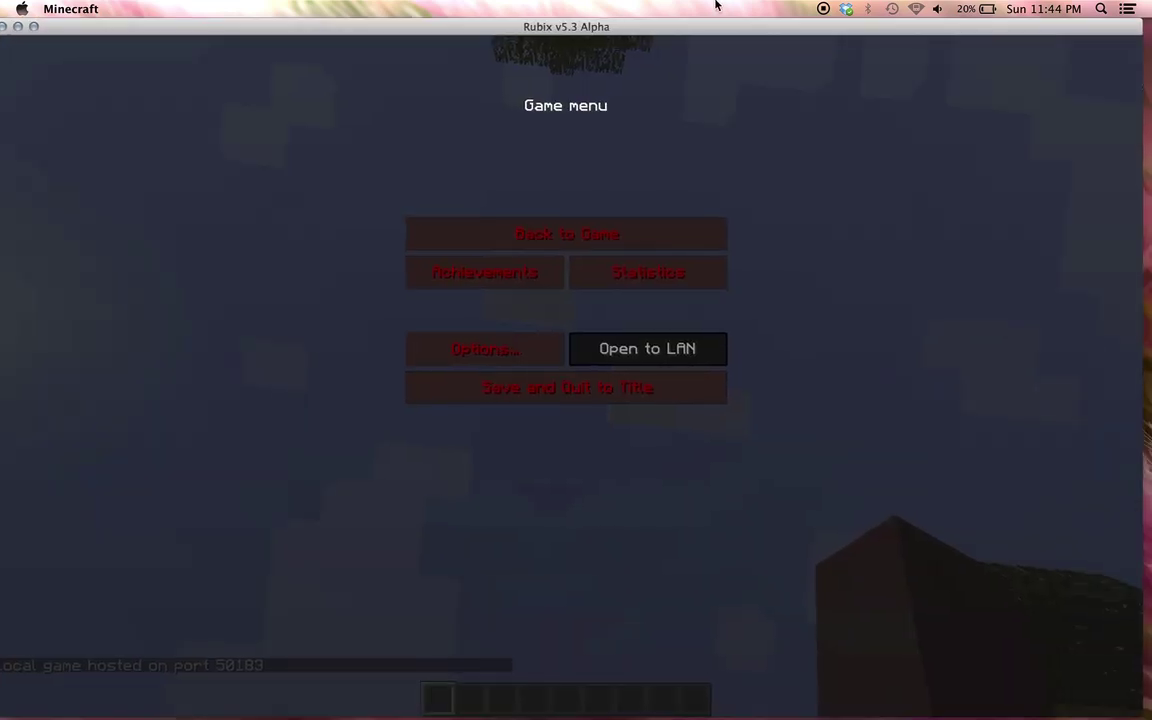
pyautogui.click(617, 224)
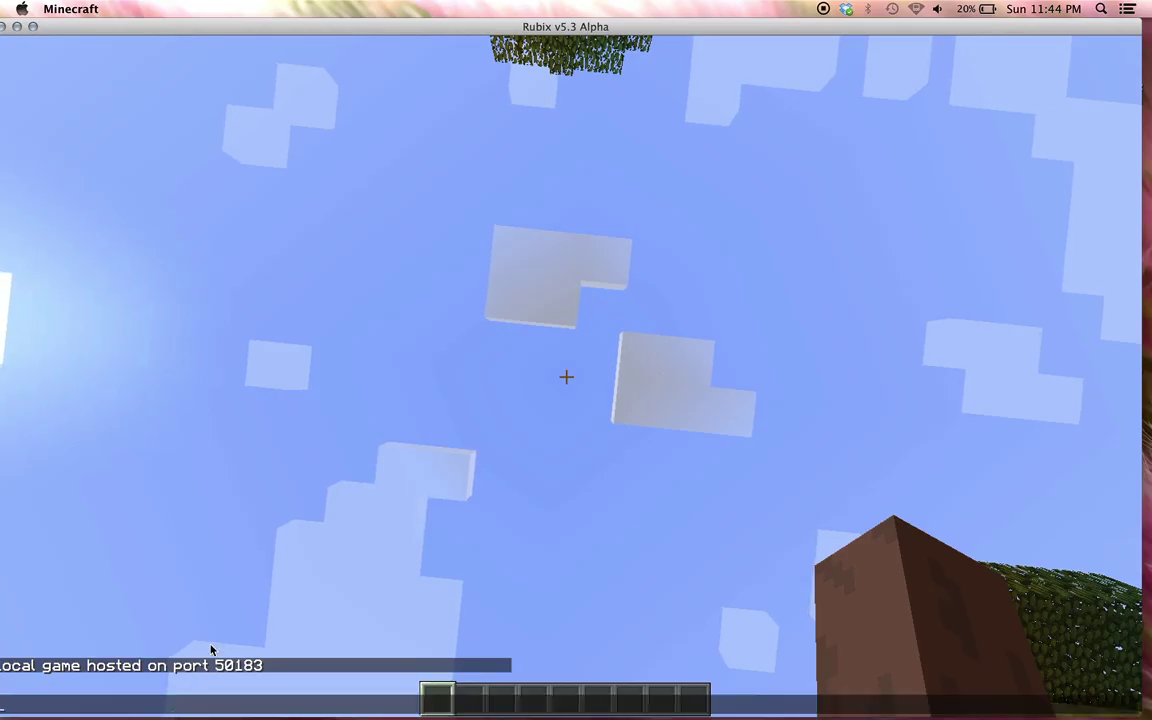
pyautogui.moveTo(383, 690)
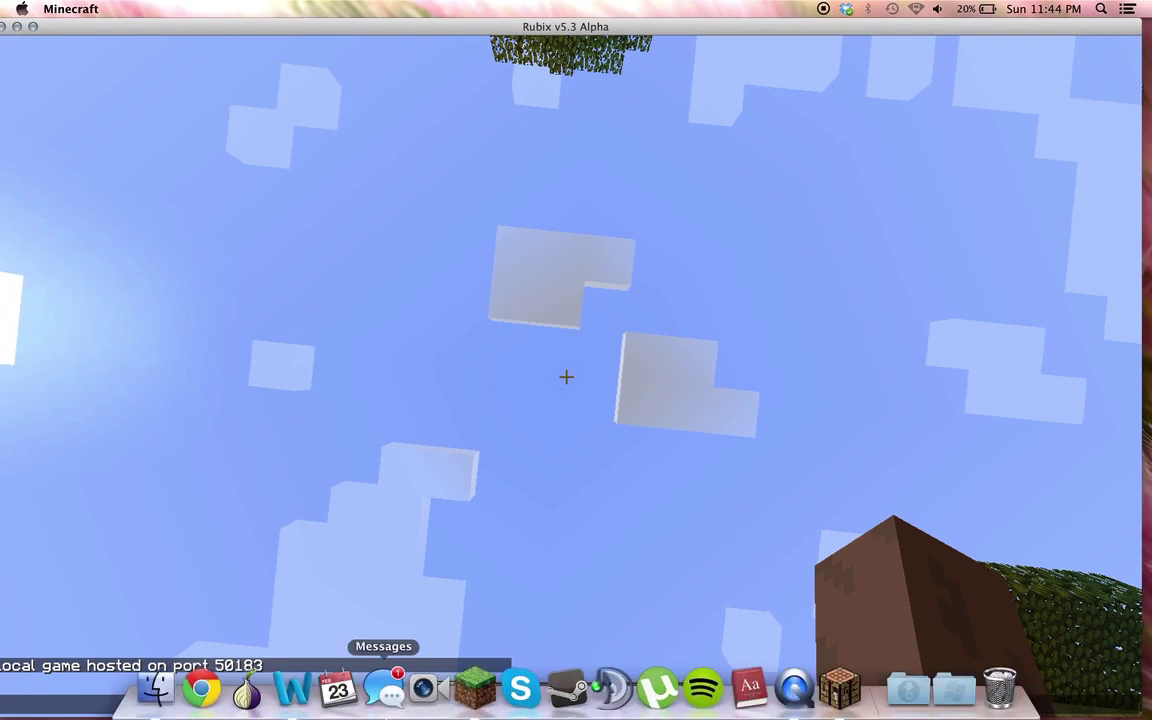
pyautogui.click(514, 470)
pyautogui.press('Escape')
pyautogui.press('Escape')
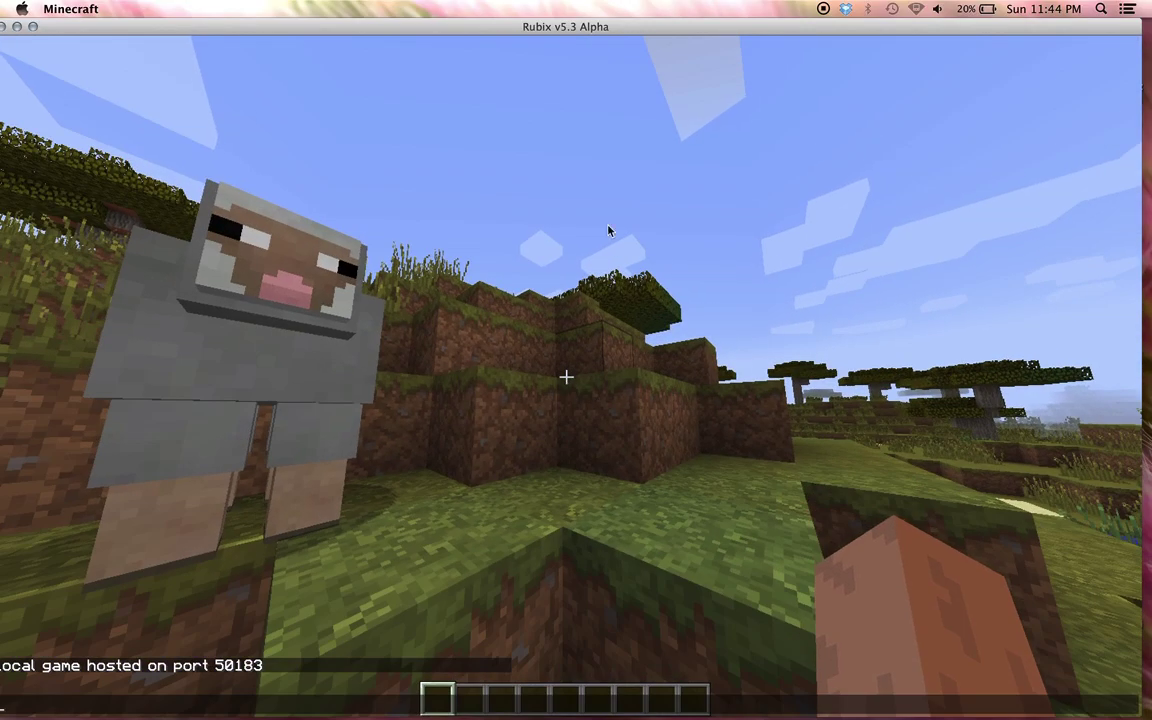
pyautogui.moveTo(645, 25); pyautogui.dragTo(792, 47)
# - Reopen System Preferences' Network pane and dismiss the new interface notice
pyautogui.click(18, 9)
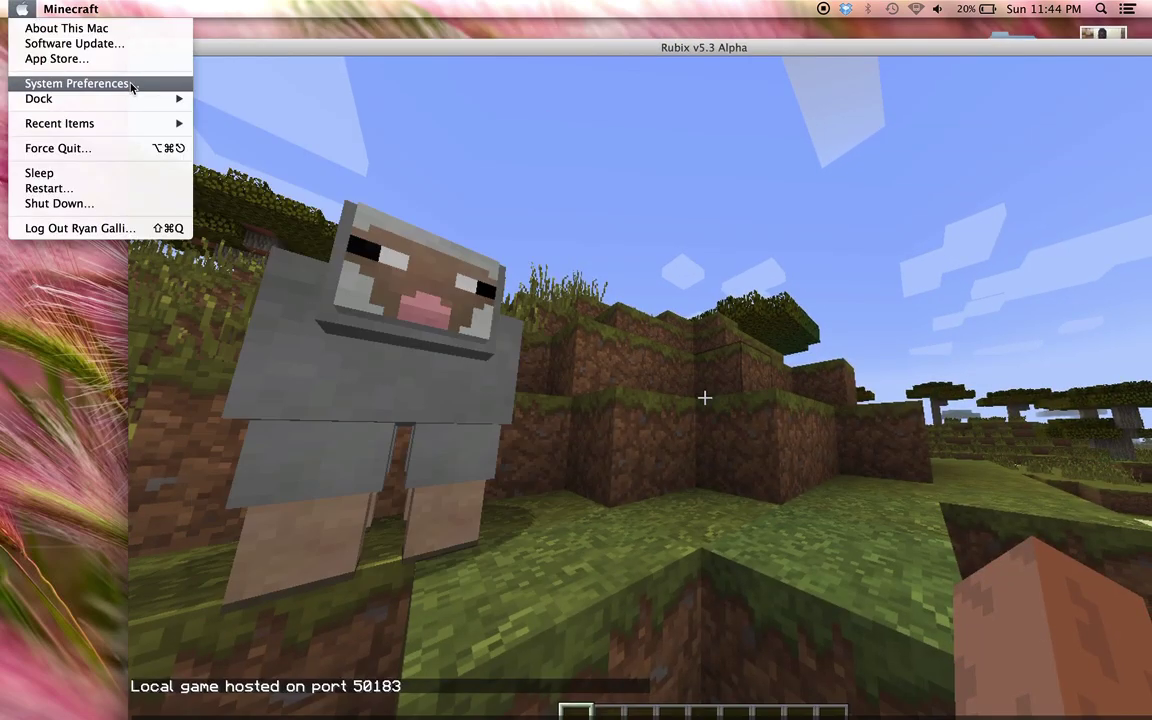
pyautogui.click(122, 82)
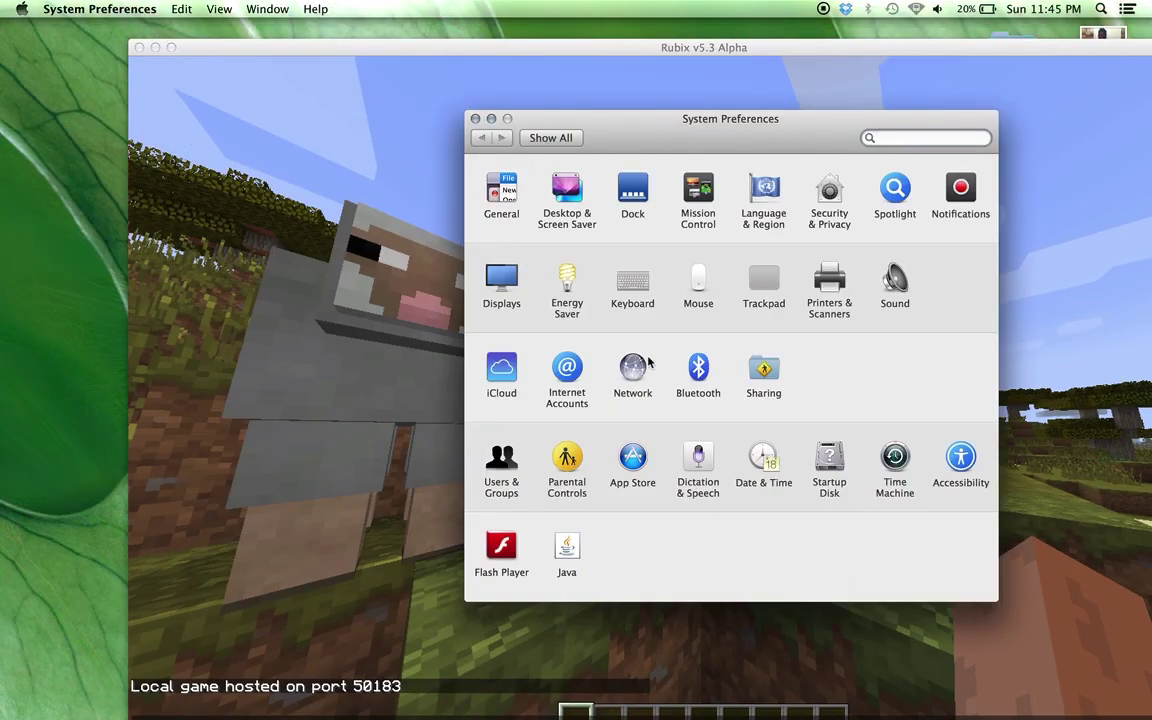
pyautogui.click(632, 367)
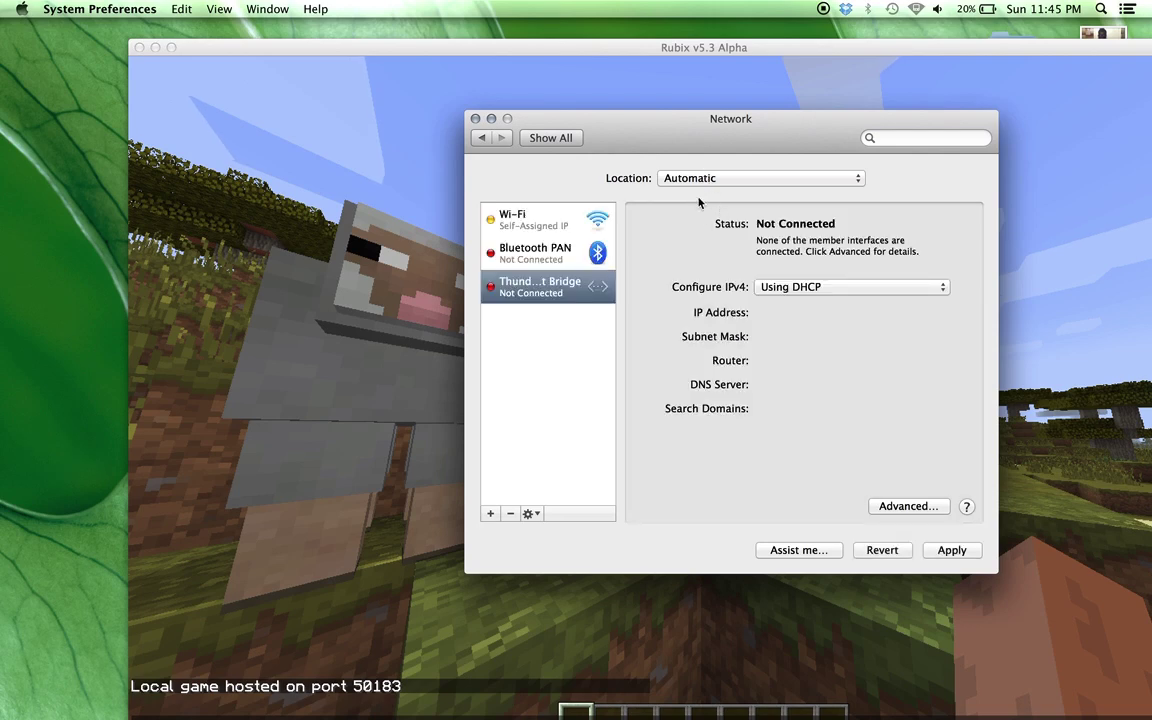
pyautogui.click(846, 270)
# - Show Wi-Fi's TCP/IP IPv4 address 169.254.60.92, then bring Minecraft forward and zoom it
pyautogui.click(530, 218)
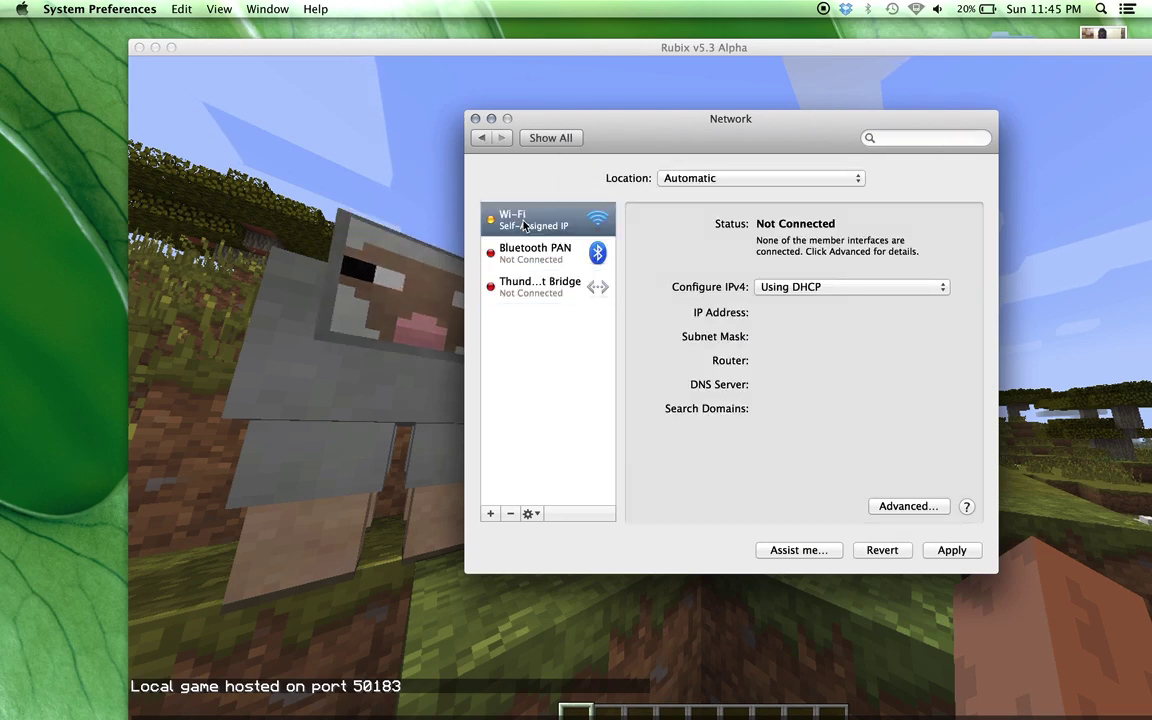
pyautogui.click(907, 505)
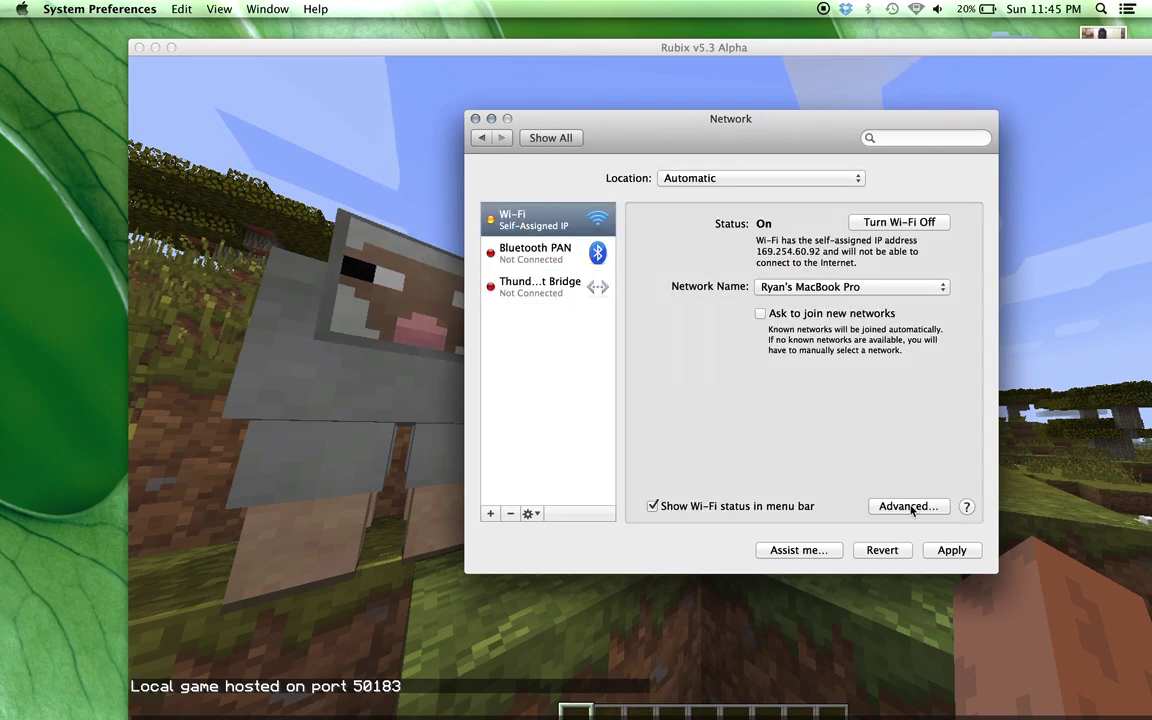
pyautogui.click(625, 204)
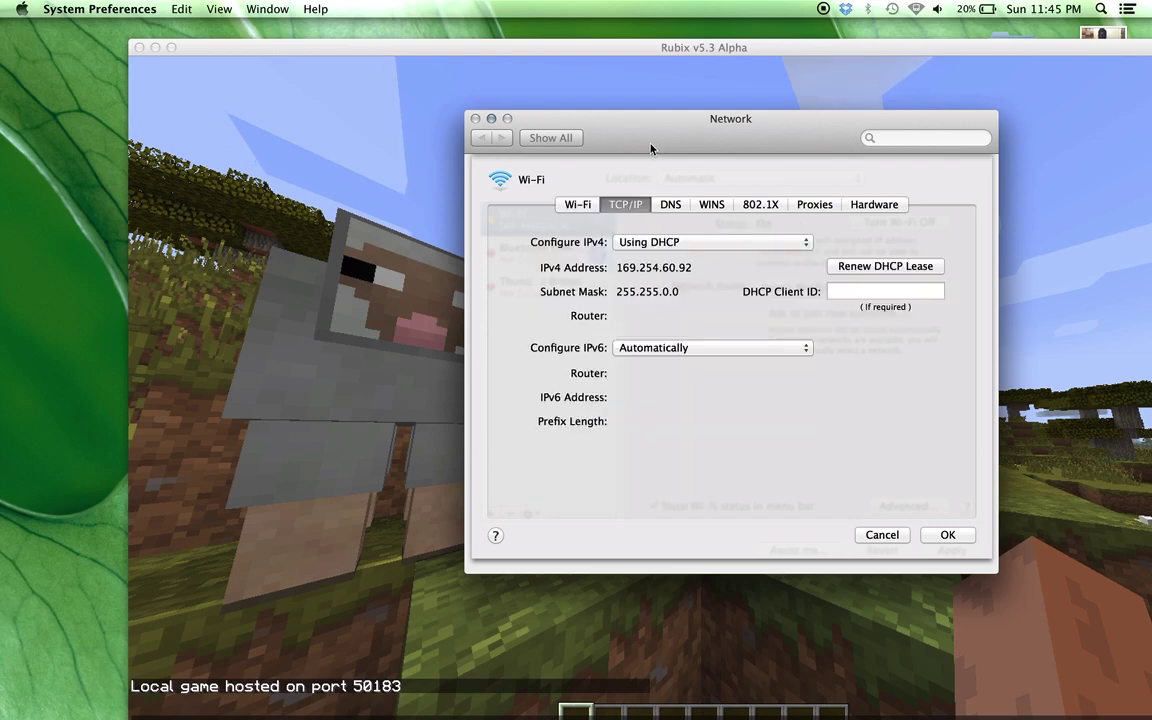
pyautogui.click(551, 63)
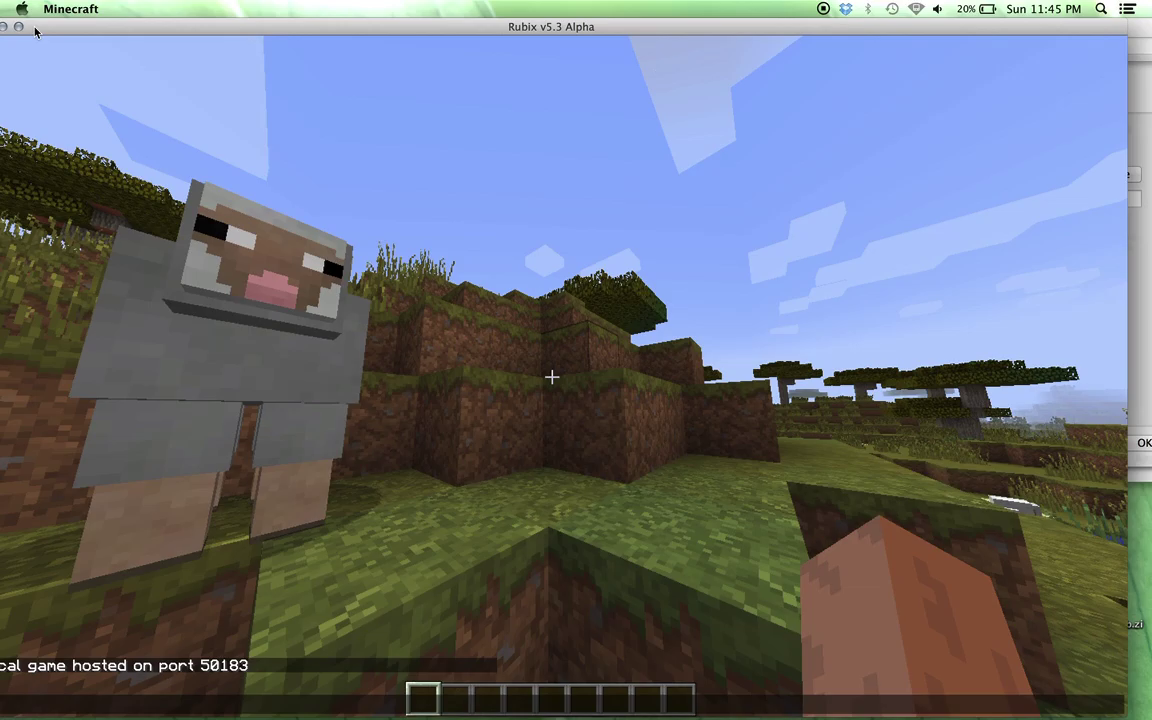
pyautogui.click(22, 28)
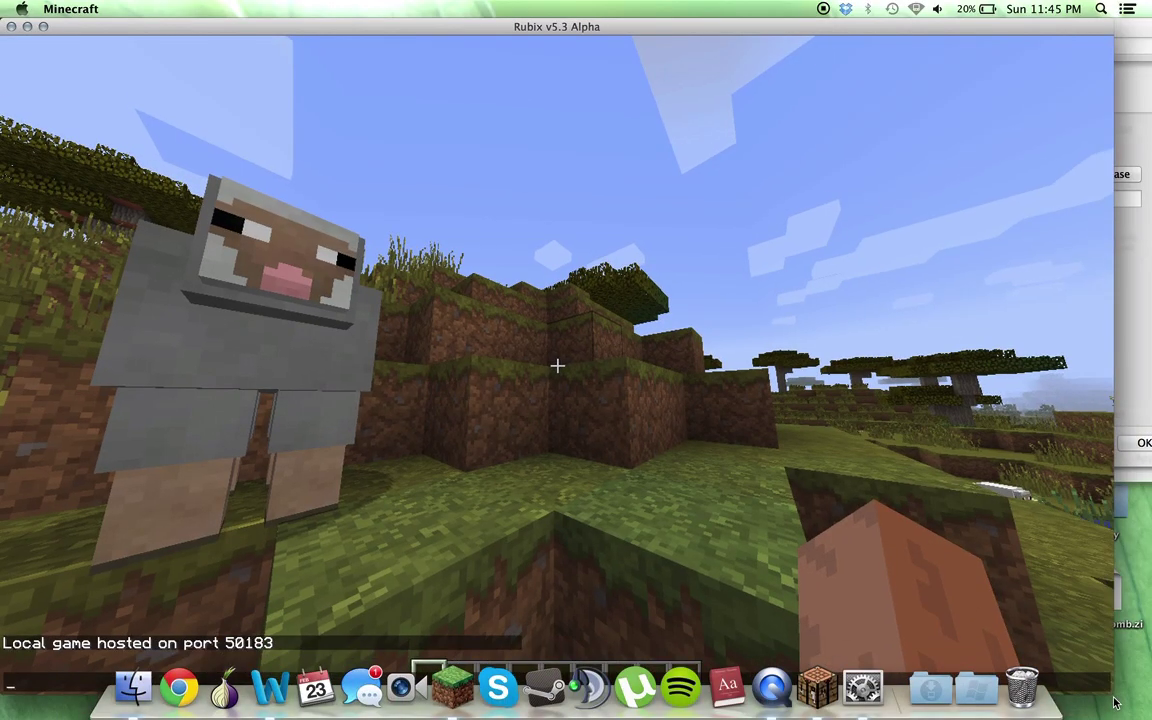
# - Place the game and Network windows side by side and type 169.254.60.92:50183 in chat
pyautogui.moveTo(1116, 703); pyautogui.dragTo(860, 579)
pyautogui.click(900, 434)
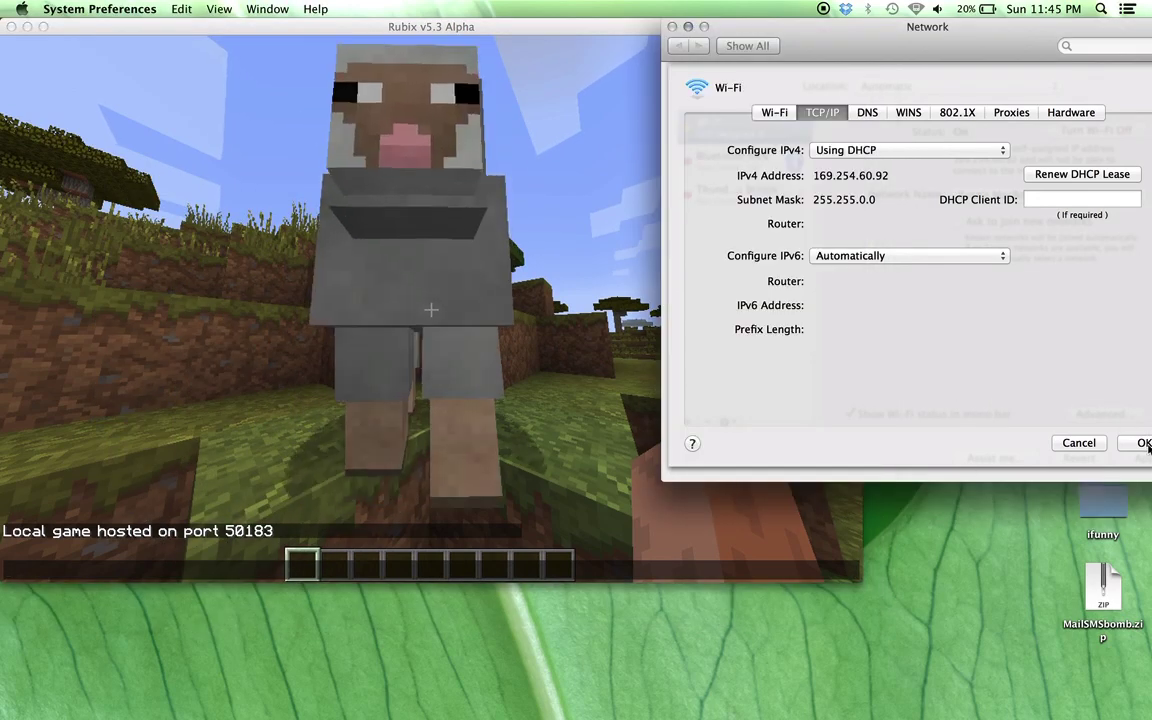
pyautogui.moveTo(857, 47); pyautogui.dragTo(1031, 436)
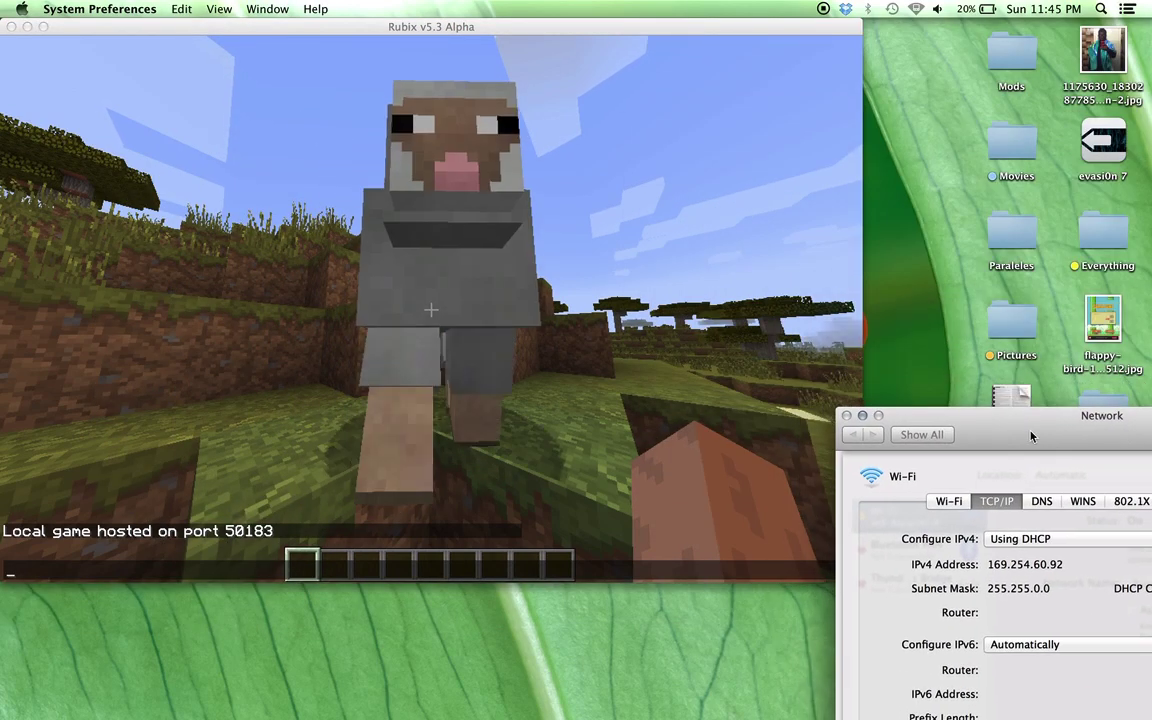
pyautogui.click(650, 325)
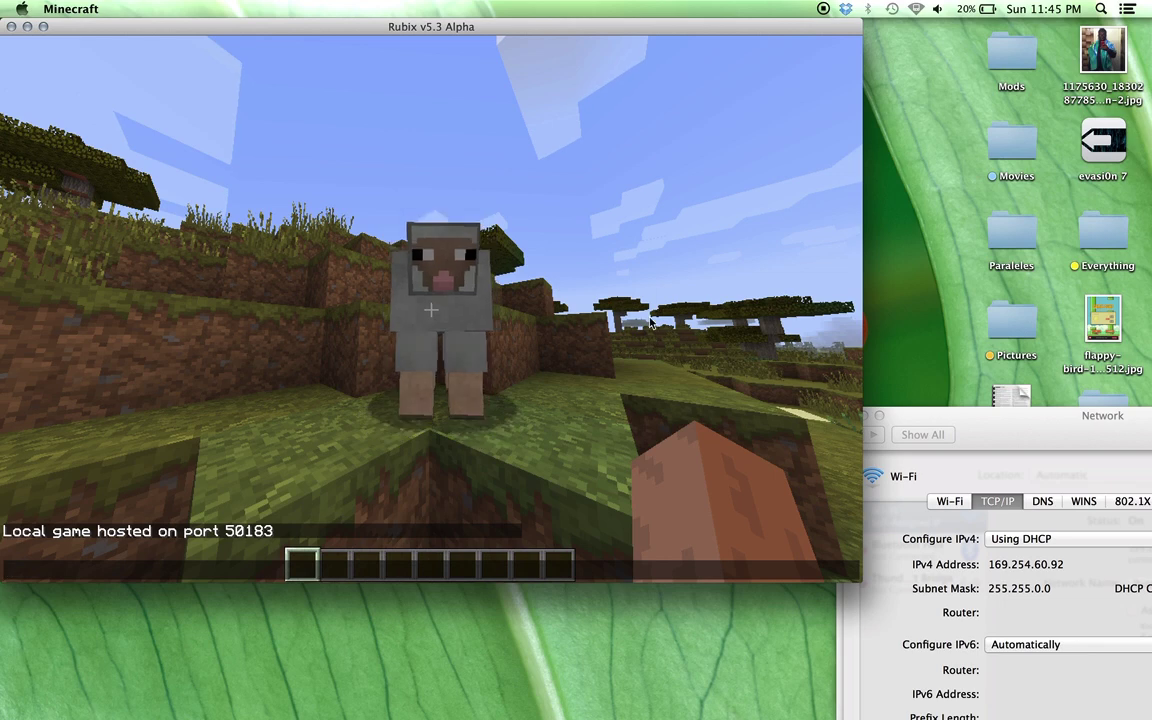
pyautogui.write('169')
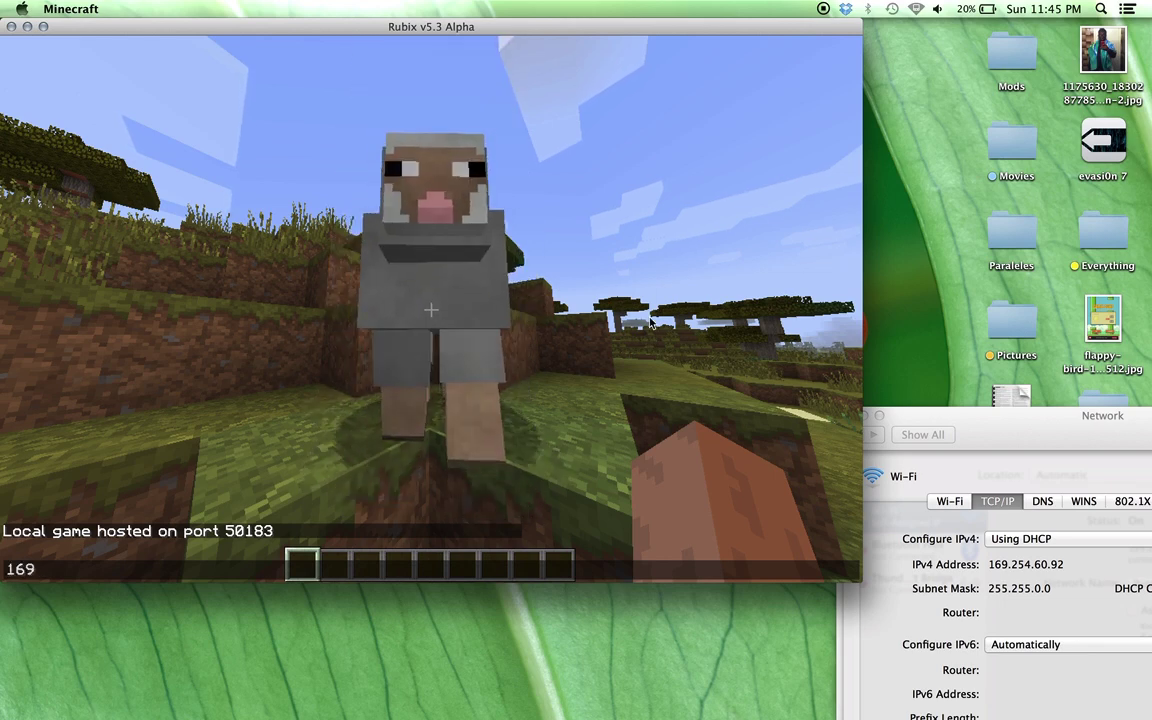
pyautogui.write('.254')
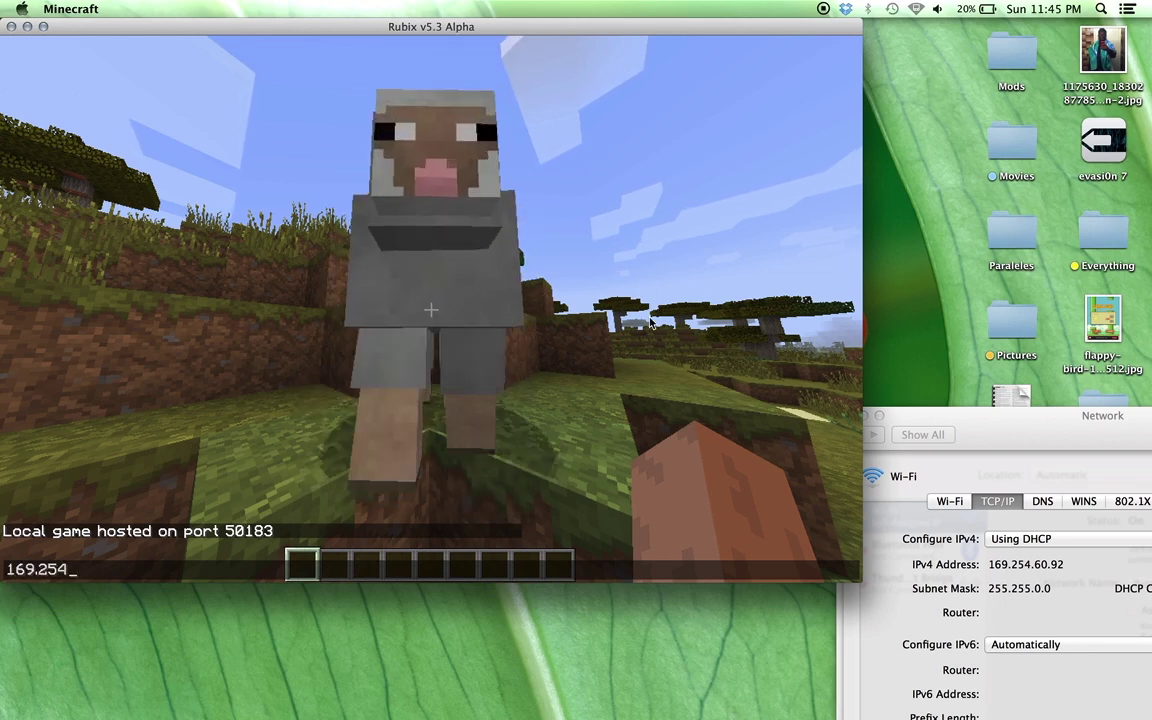
pyautogui.write('.60')
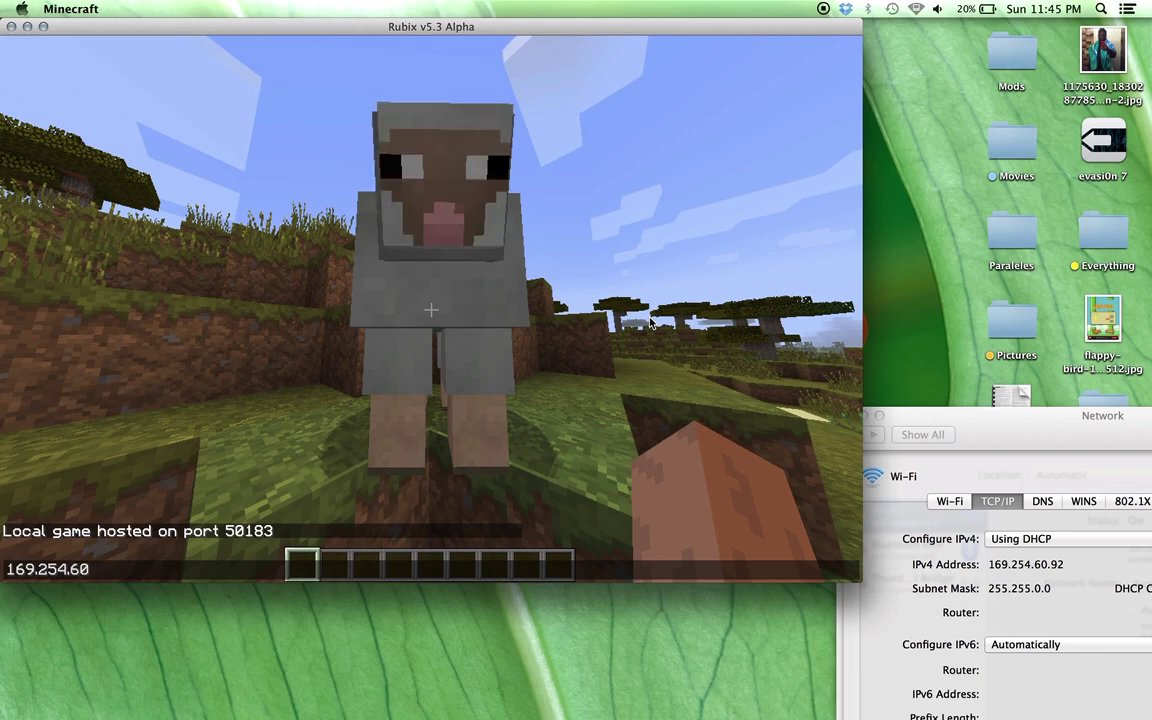
pyautogui.write('.92')
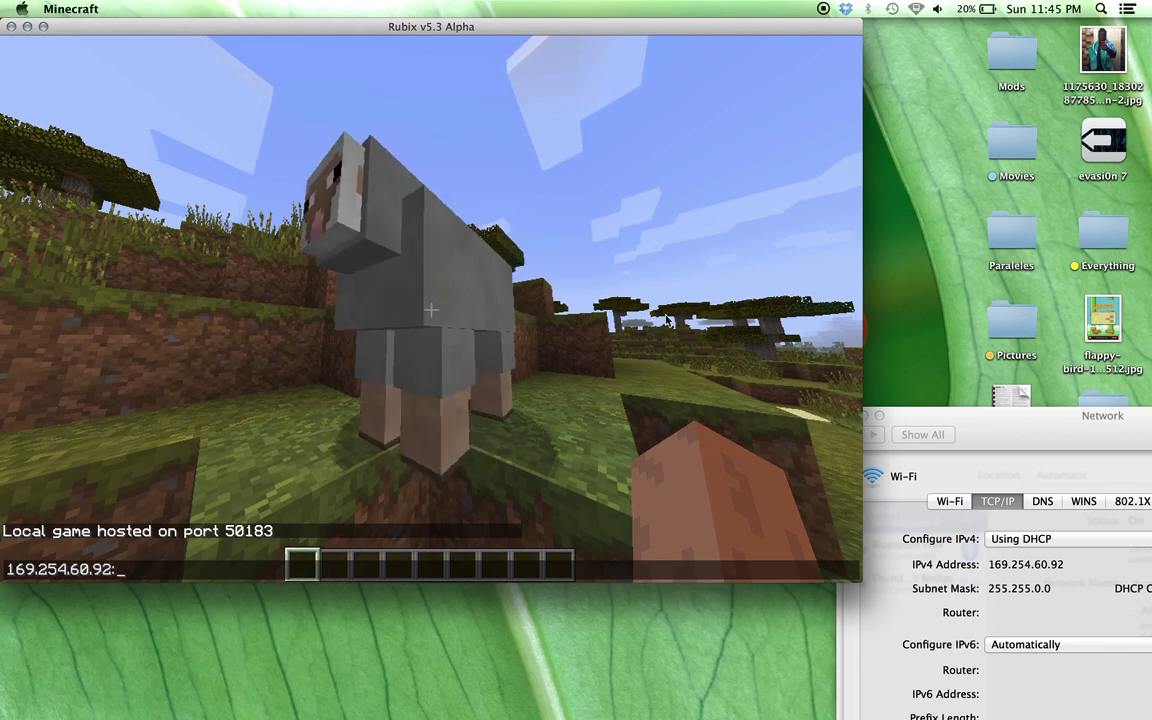
pyautogui.write(':50')
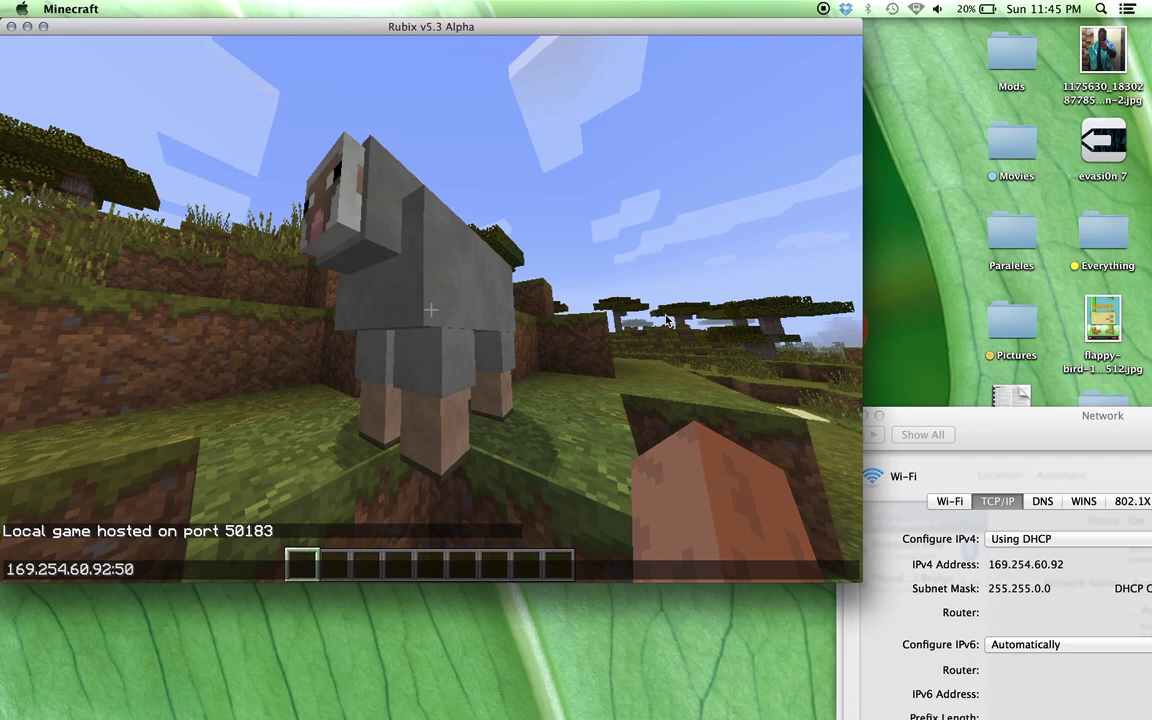
pyautogui.write('183')
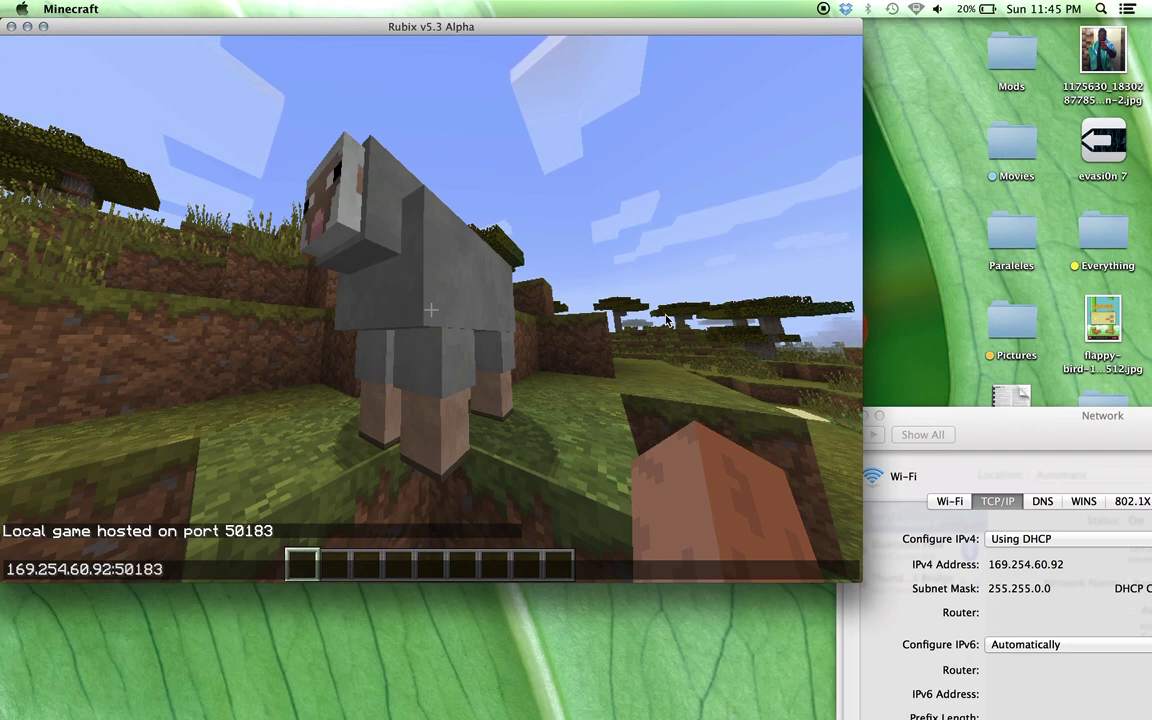
# - Send the join address in chat, close the Network Advanced sheet, and return to the game
pyautogui.press('Return')
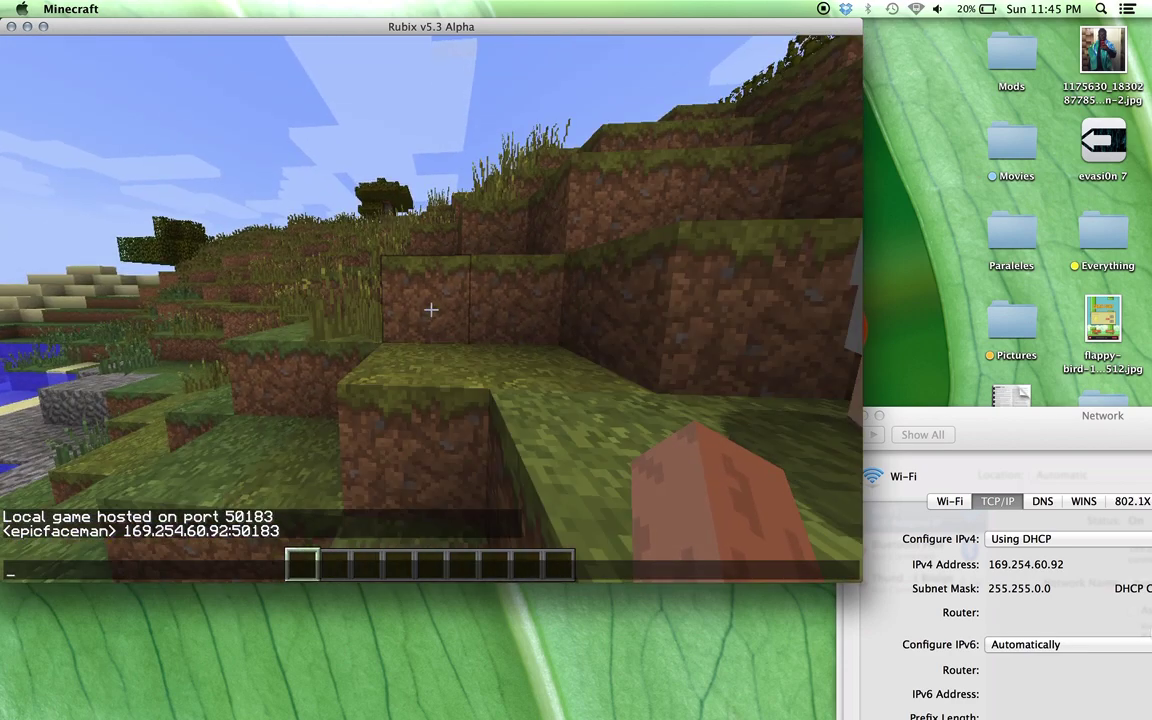
pyautogui.click(1022, 566)
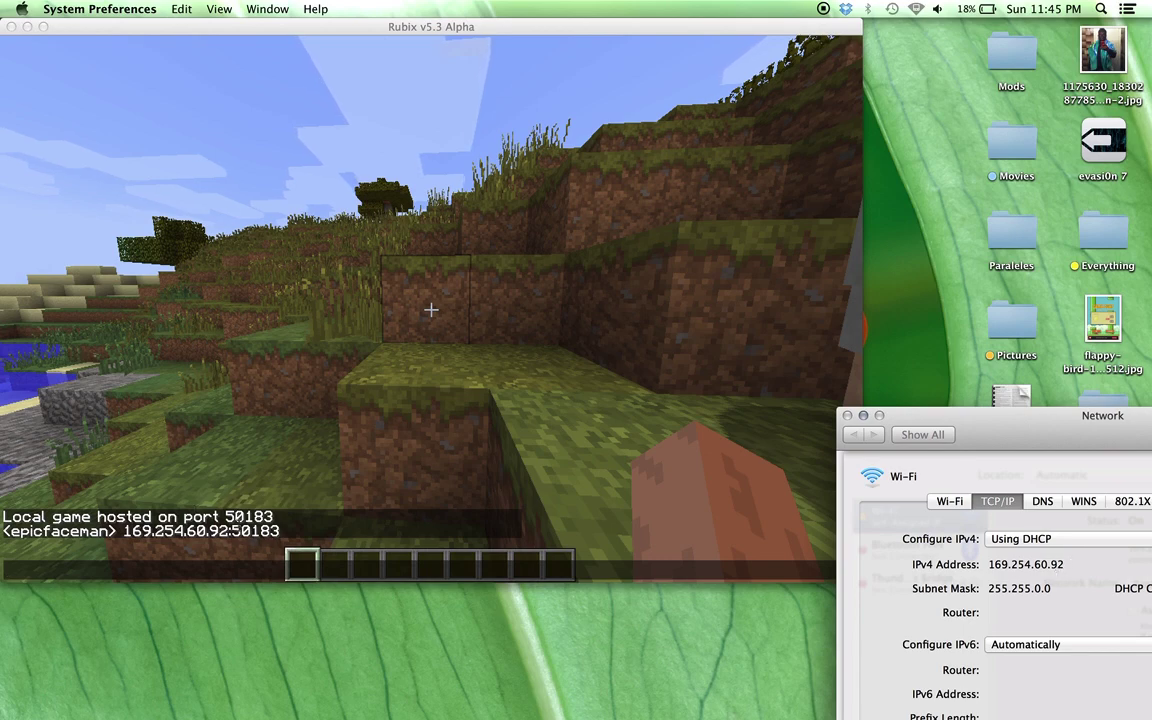
pyautogui.press('Escape')
pyautogui.click(279, 368)
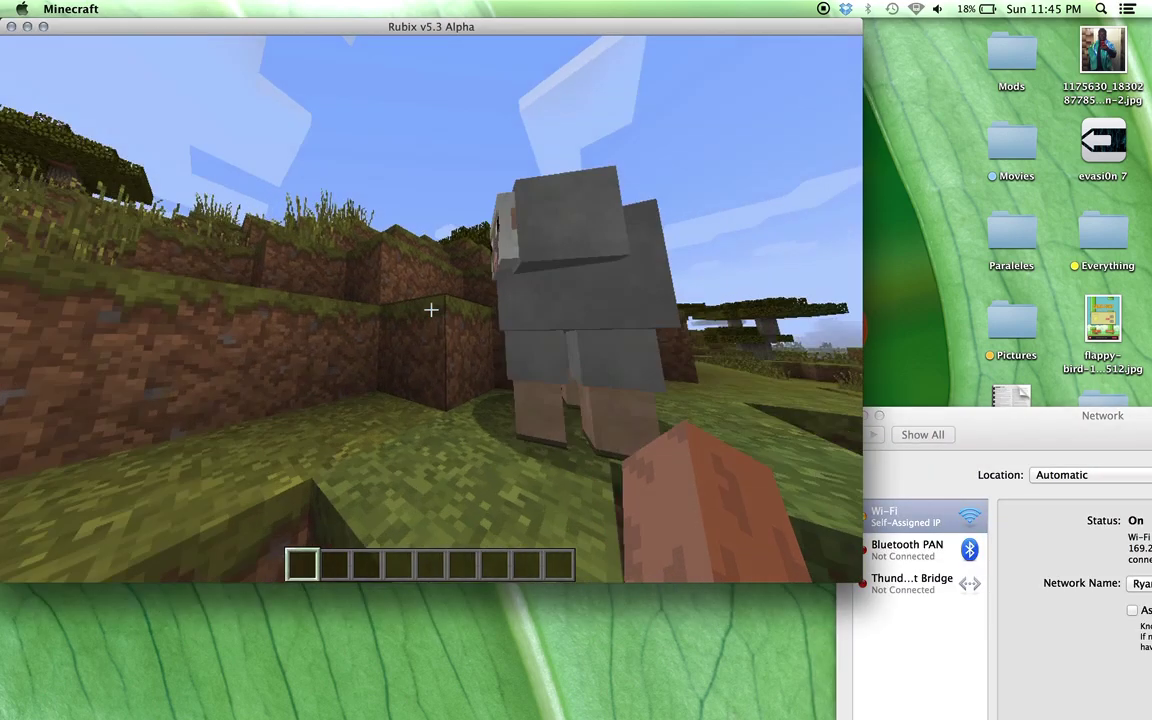